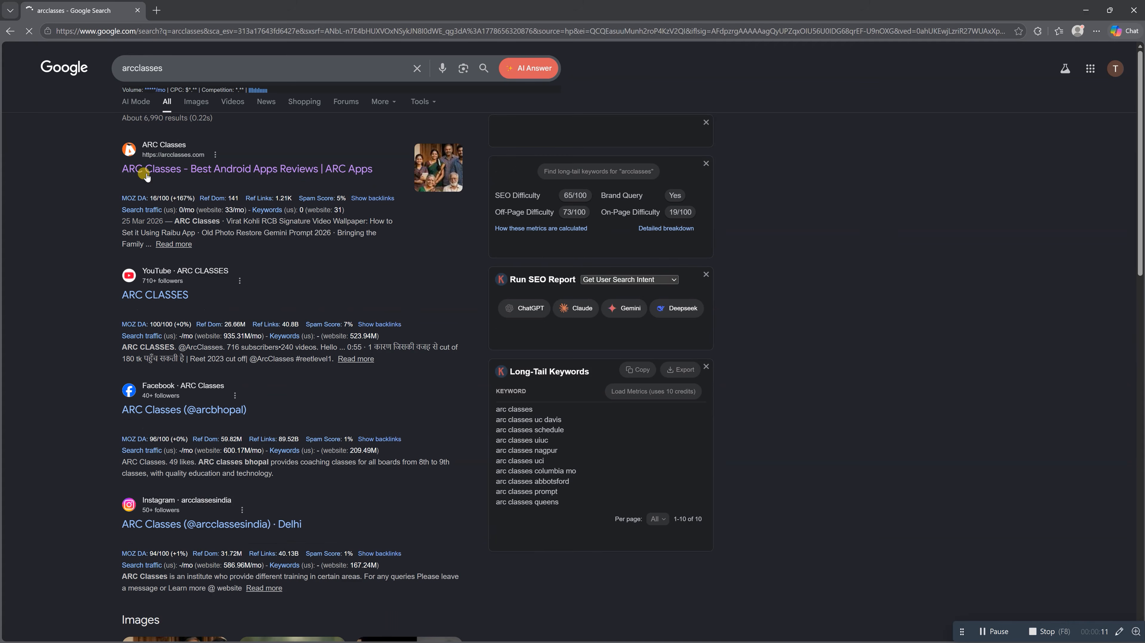
On the ARC Classes website, search for "Stadium" and open the full article on faking a viral stadium reaction video
click(145, 178)
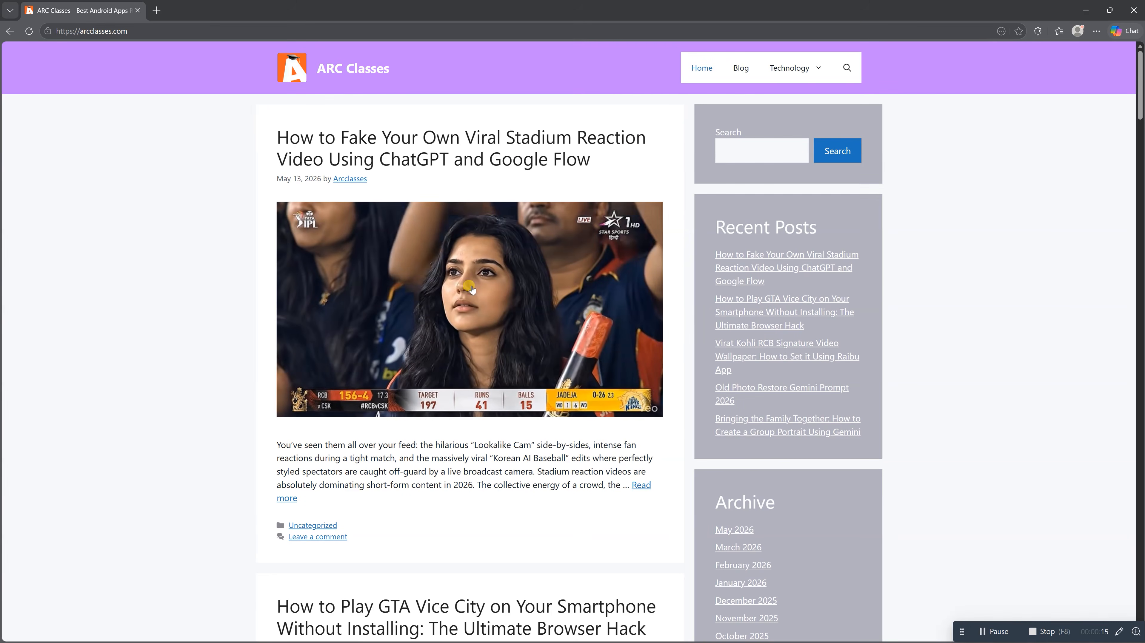
click(783, 144)
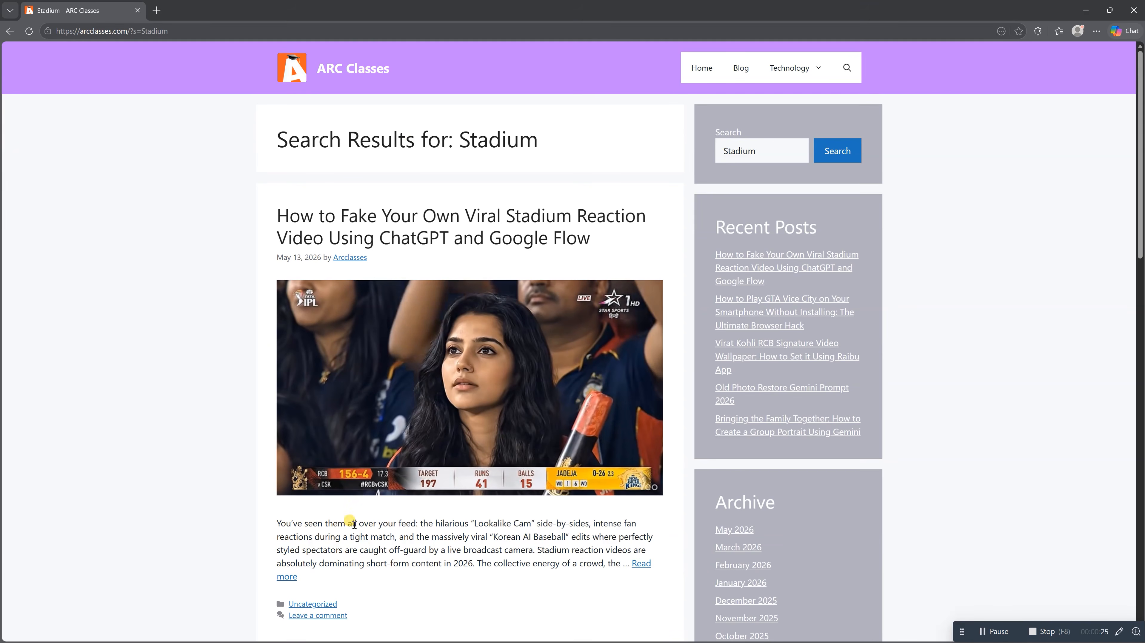
scroll(353, 524, down, 6)
scroll(495, 428, up, 3)
click(638, 408)
Look through the article's ChatGPT image prompts, the version with Virat, and the Google Flow video instructions
scroll(436, 484, down, 15)
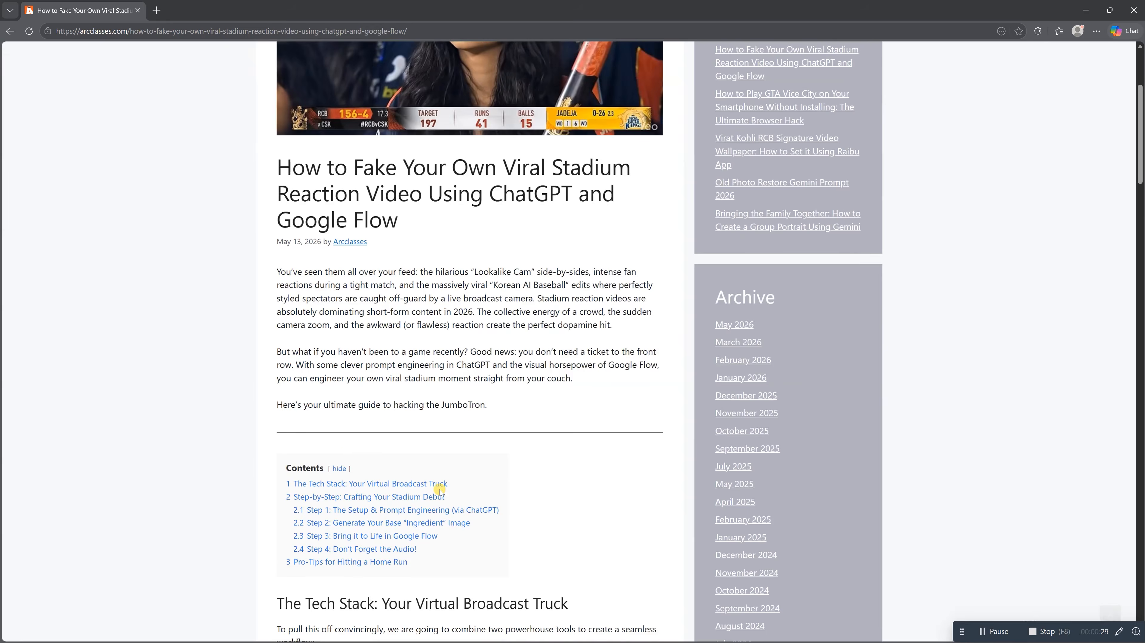
scroll(439, 489, down, 4)
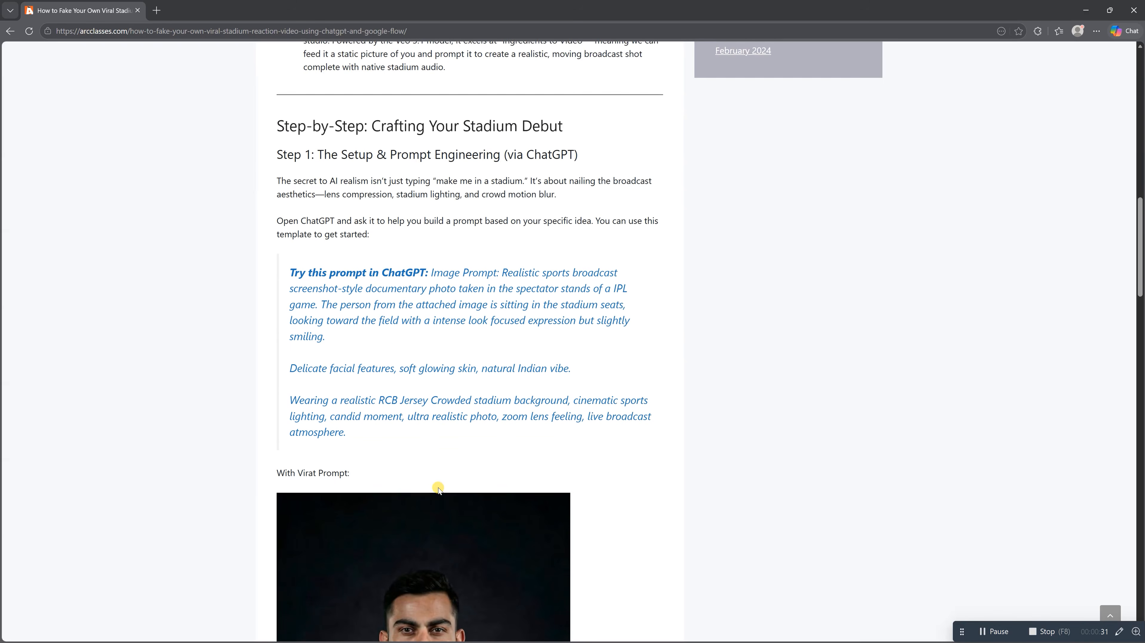
scroll(464, 305, up, 2)
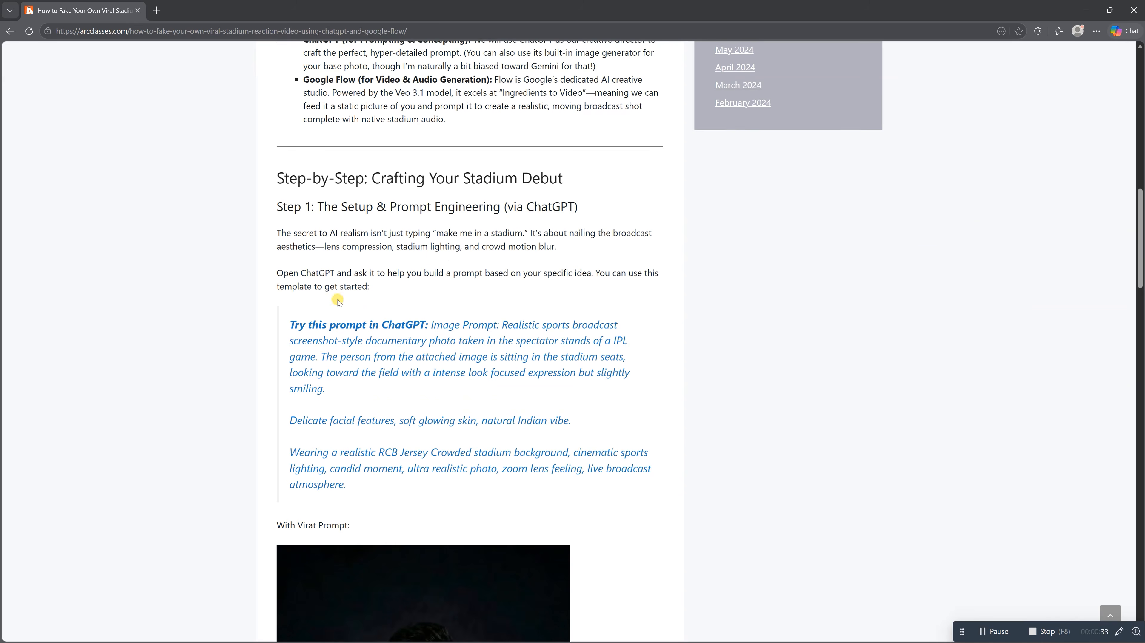
drag(286, 318, 472, 452)
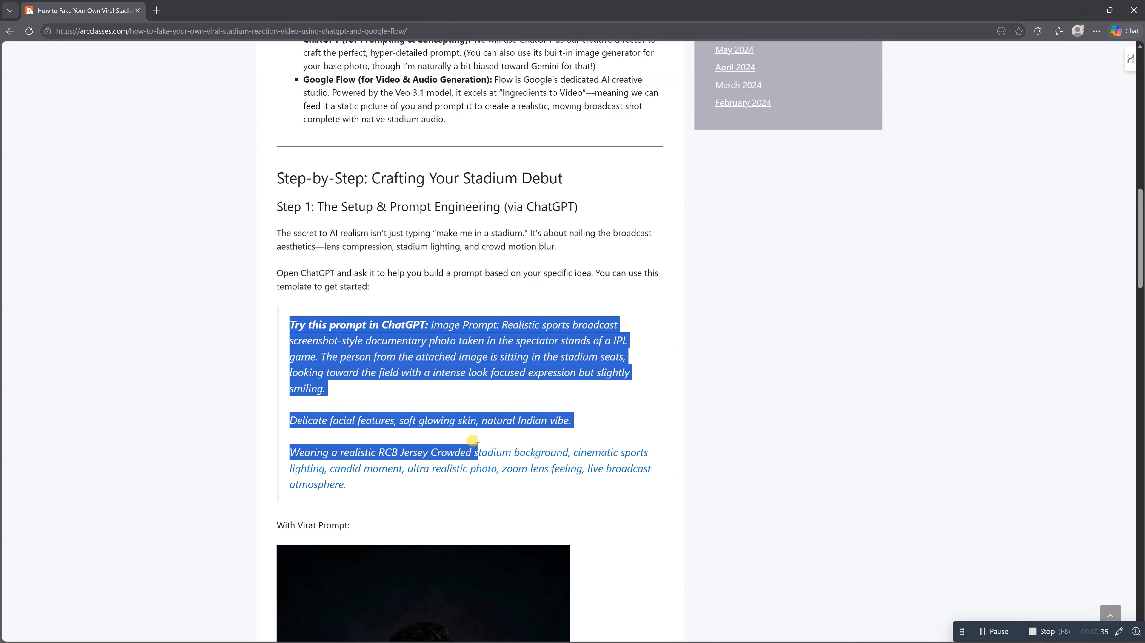
scroll(501, 486, down, 16)
scroll(502, 486, down, 5)
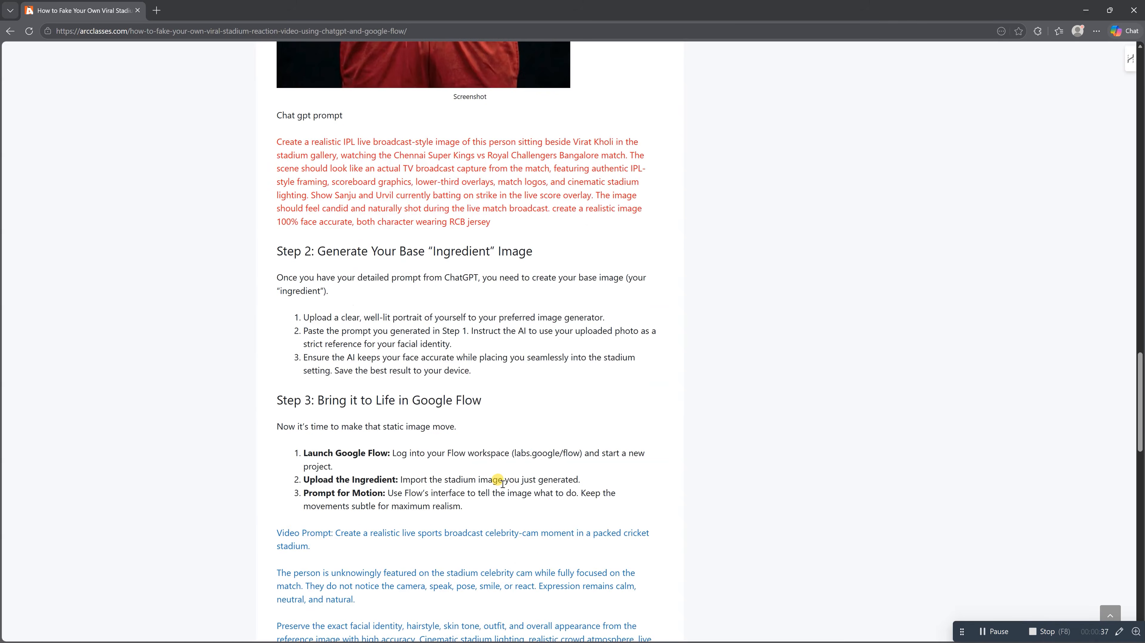
scroll(514, 494, up, 20)
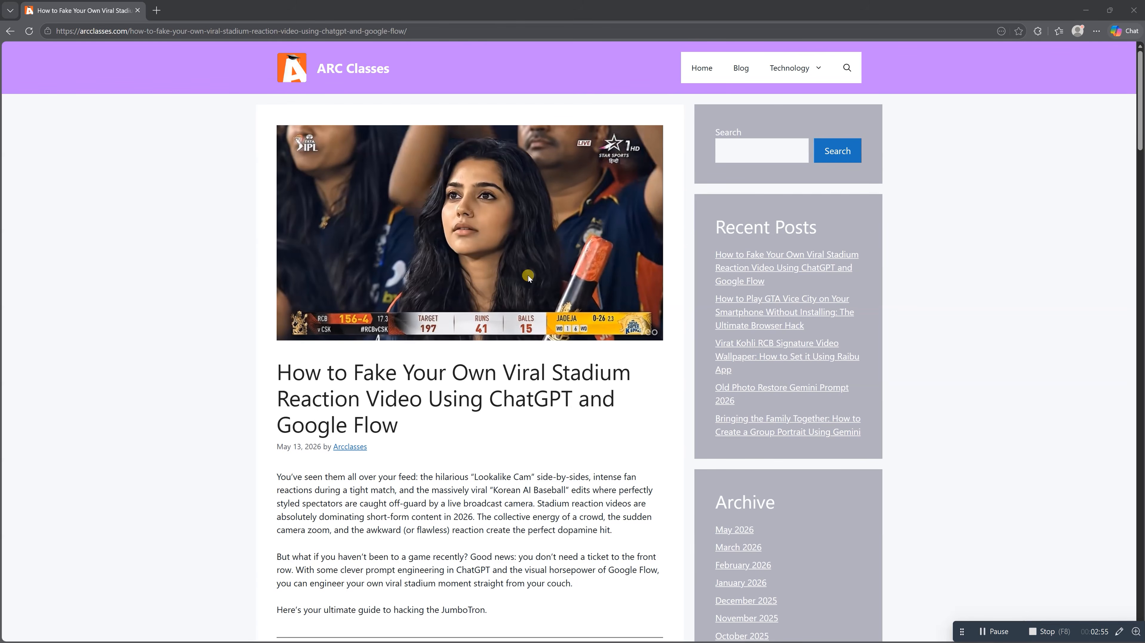
scroll(495, 333, down, 2)
scroll(538, 282, up, 2)
Copy the Step 1 ChatGPT image prompt from "Realistic sports broadcast" through "live broadcast atmosphere."
scroll(592, 358, down, 9)
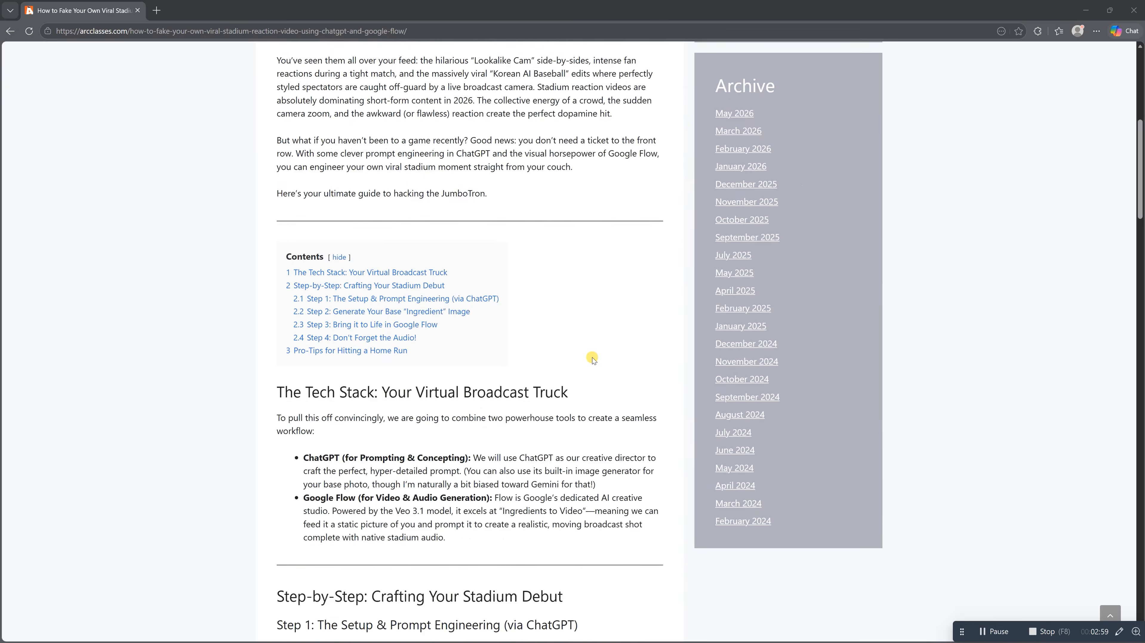
scroll(592, 358, down, 9)
scroll(319, 362, down, 2)
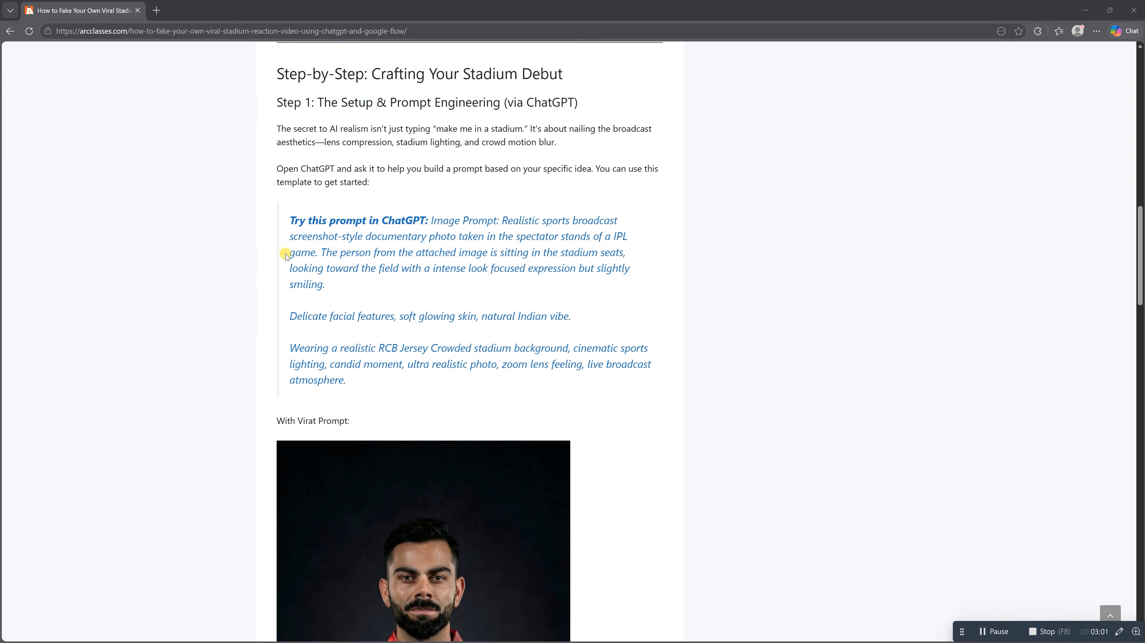
drag(503, 219, 440, 379)
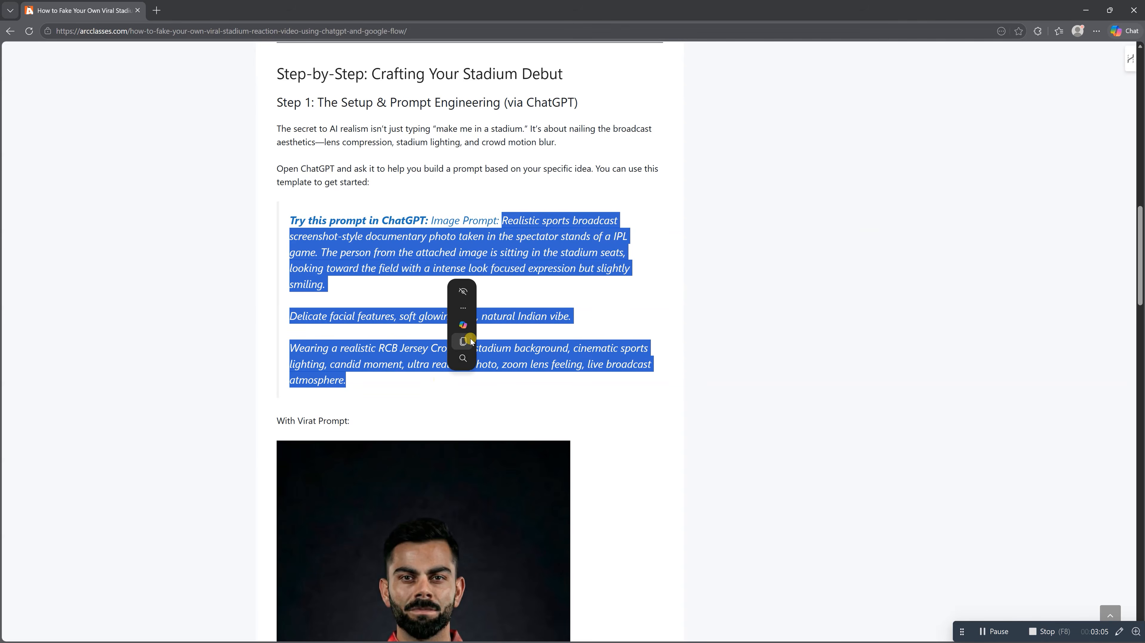
click(471, 340)
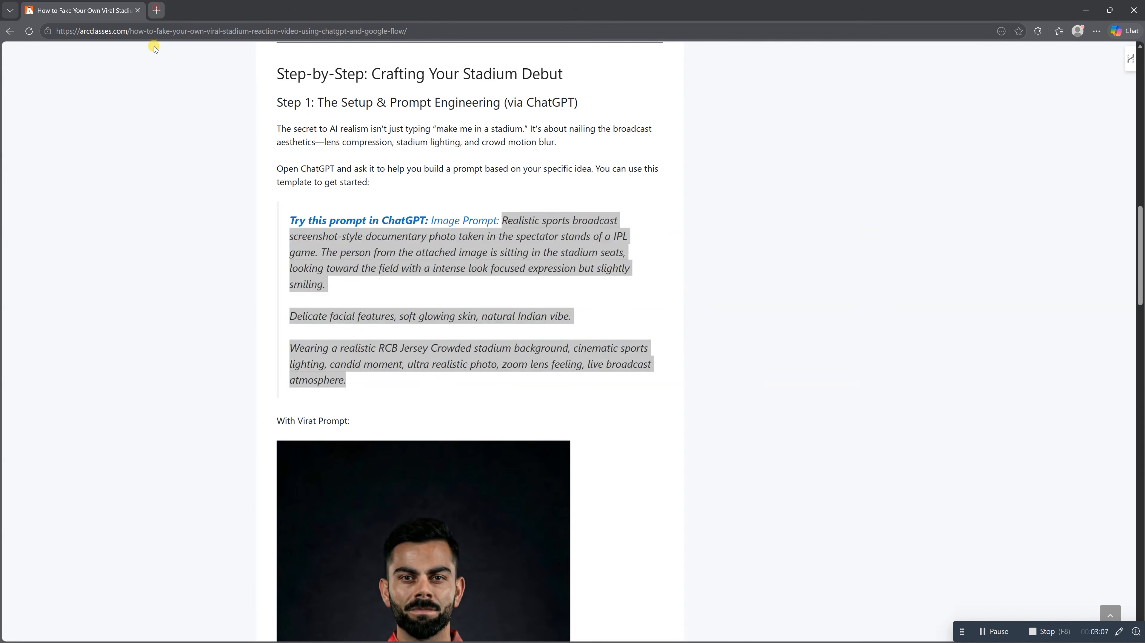
Open ChatGPT at chatgpt.com in a new browser tab
key(ctrl+t)
text(chat)
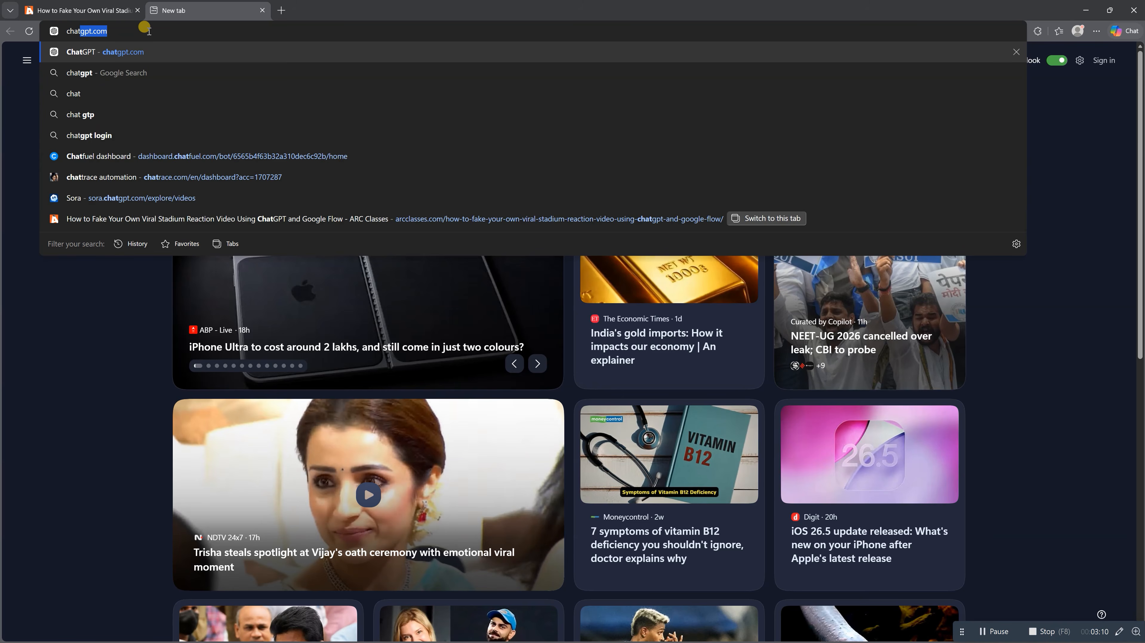
key(Return)
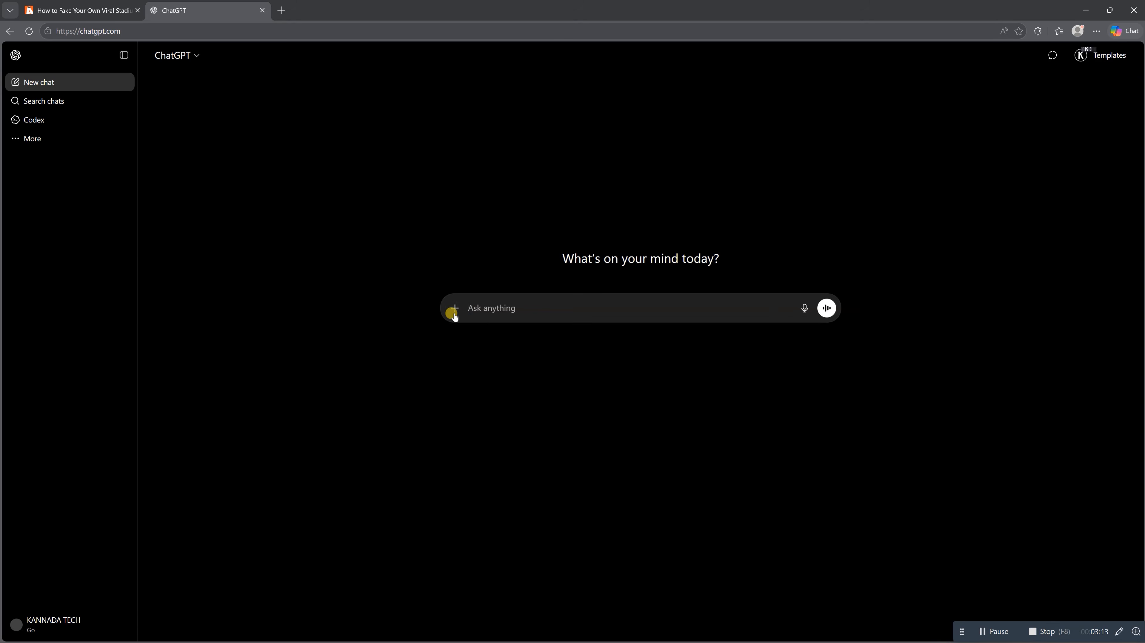
Attach the two portrait photos numbered (4) and (7) from the personal photo folder on the Desktop to the chat
click(454, 308)
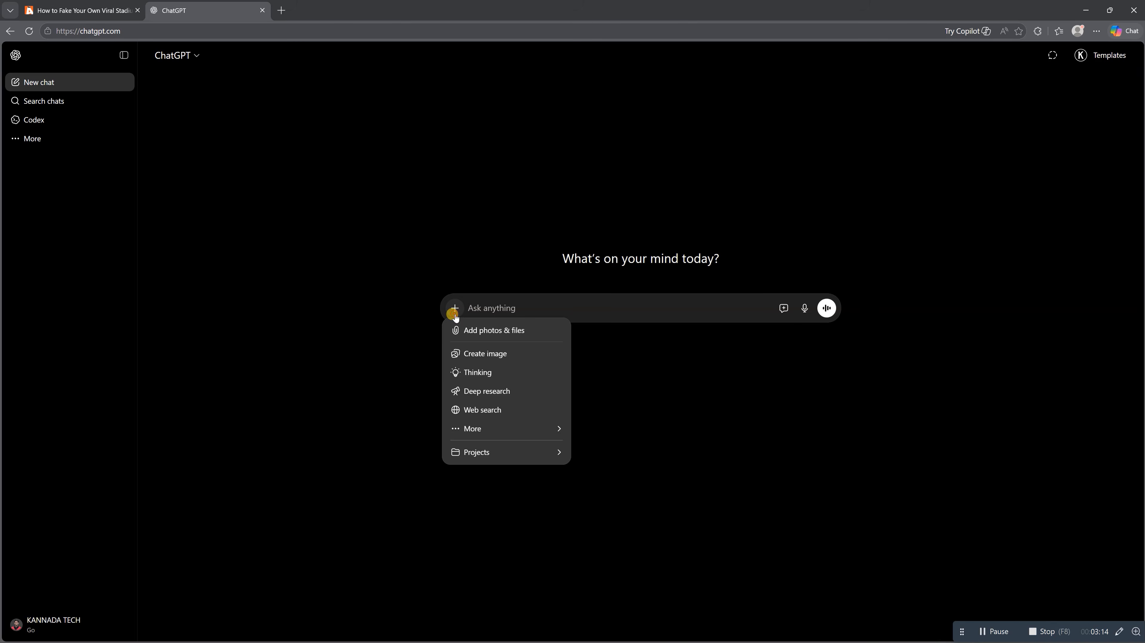
click(480, 334)
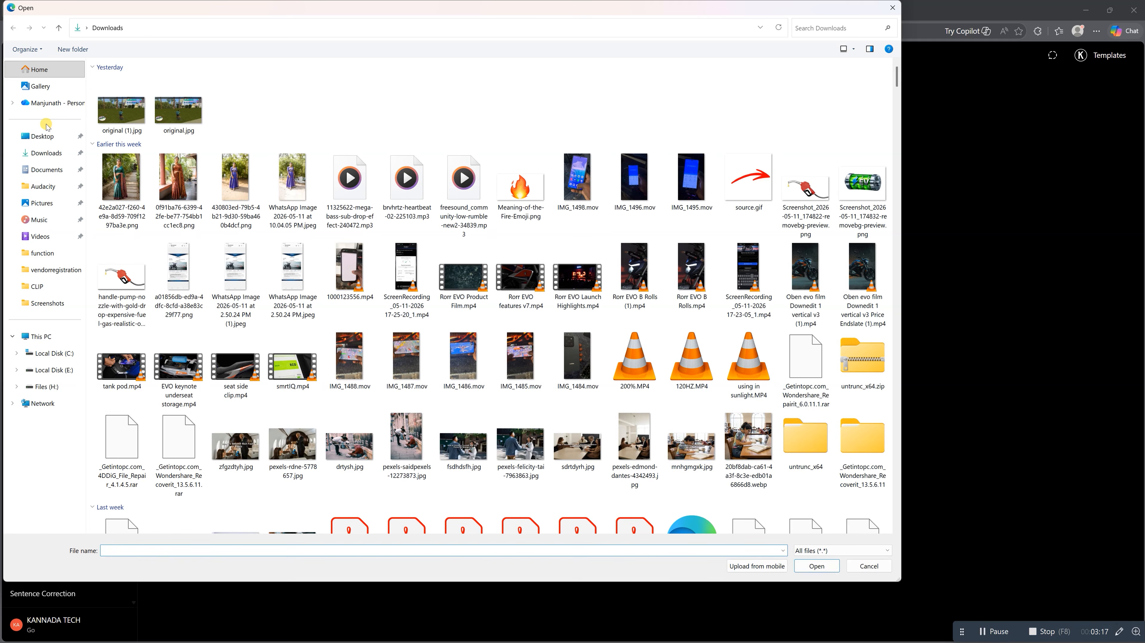
click(42, 136)
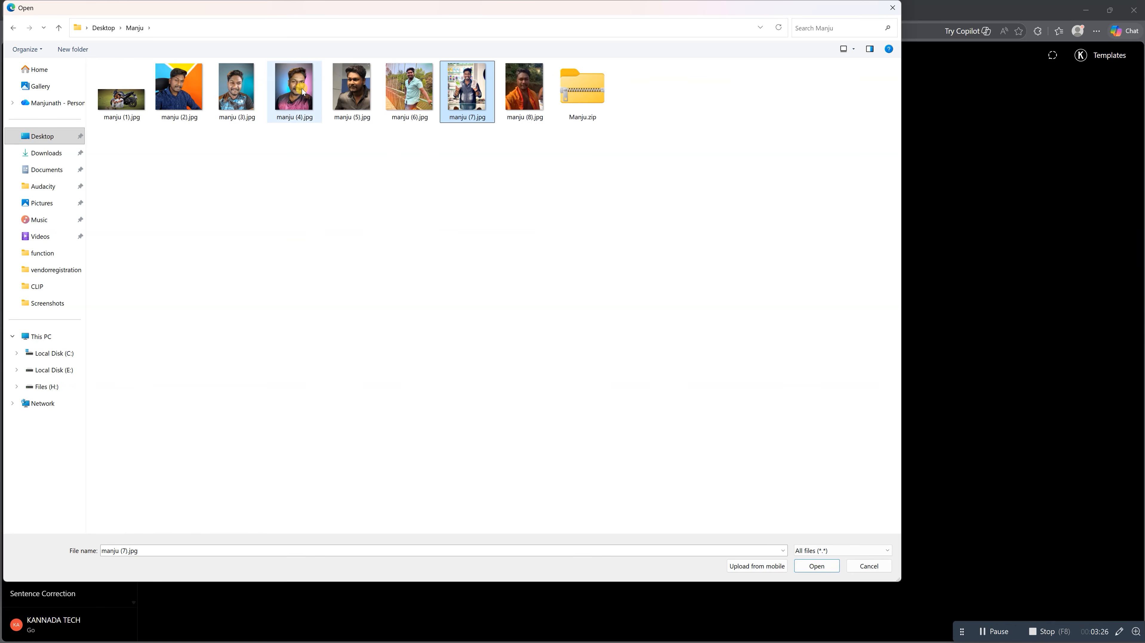
ctrl+click(303, 91)
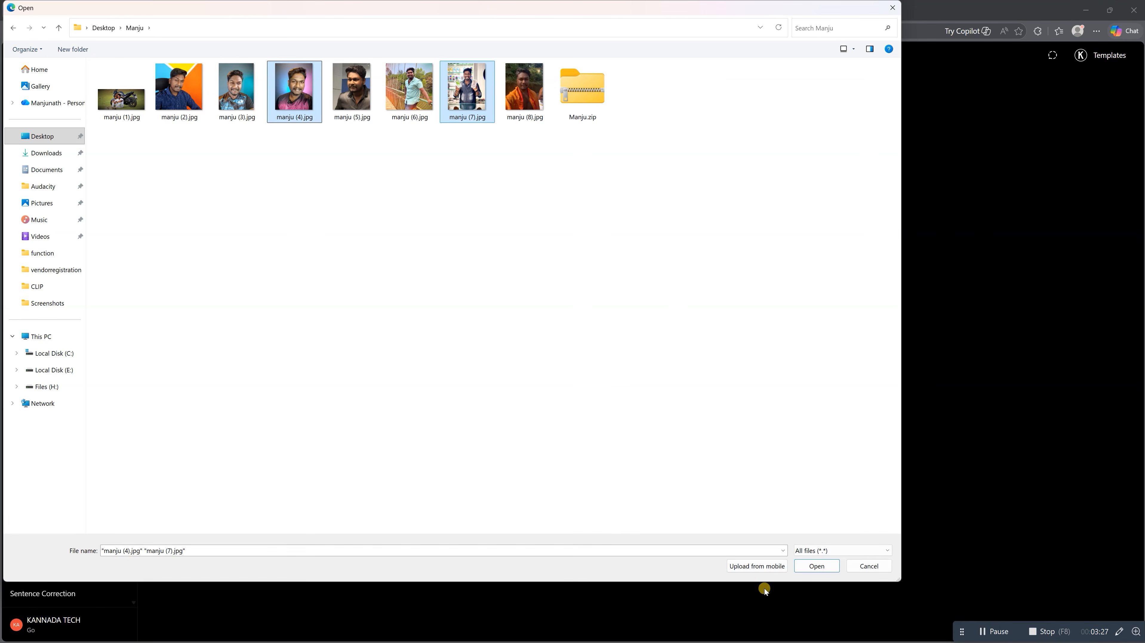
click(805, 570)
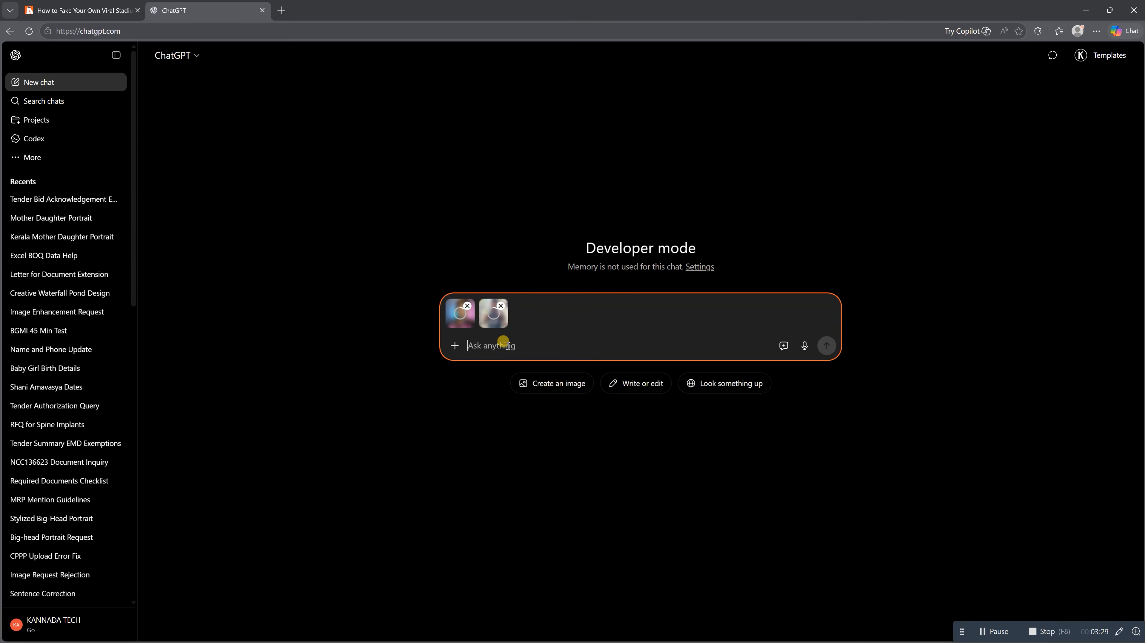
Paste the copied IPL stadium image prompt and send it together with the attached photos
key(ctrl+v)
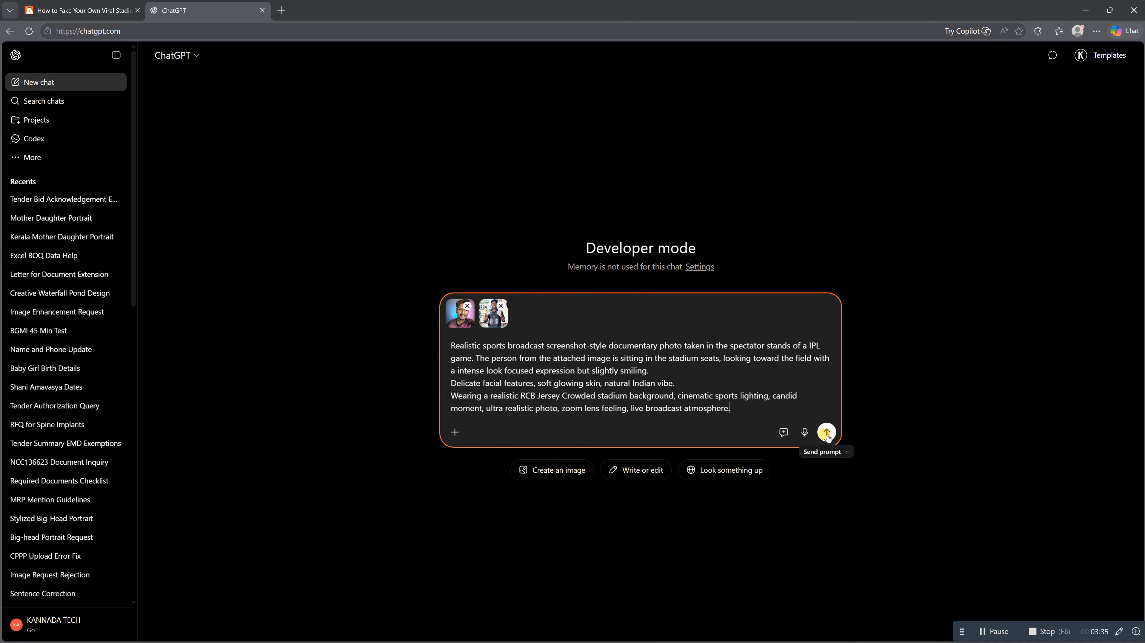
click(826, 433)
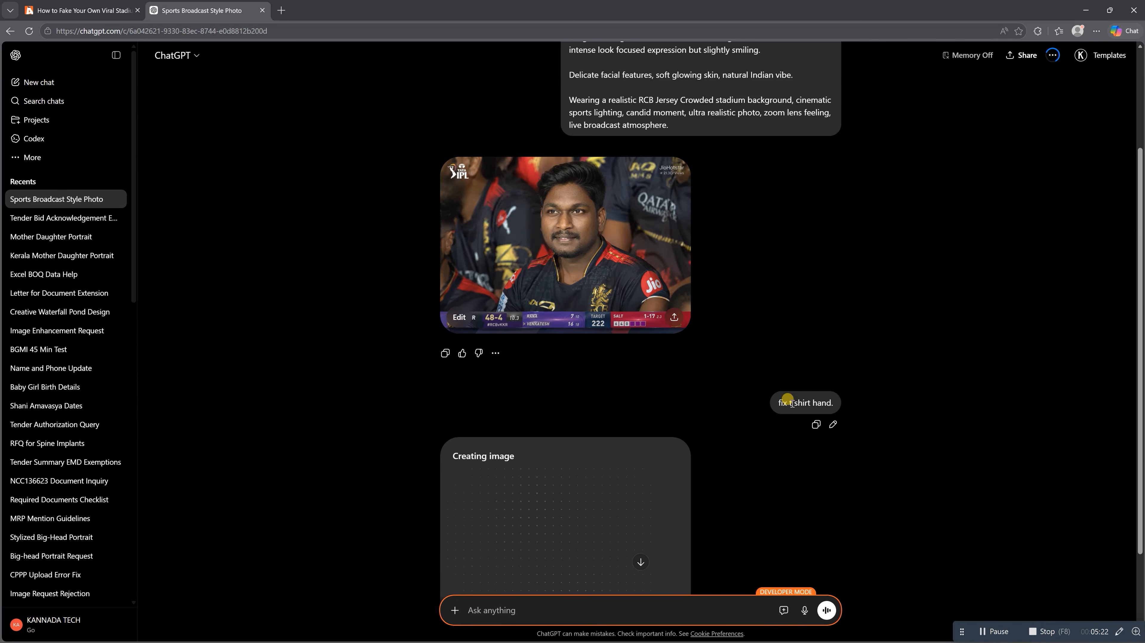
Save the regenerated stadium image from the "fix t shirt hand." request to the computer
scroll(600, 468, down, 3)
scroll(575, 463, up, 6)
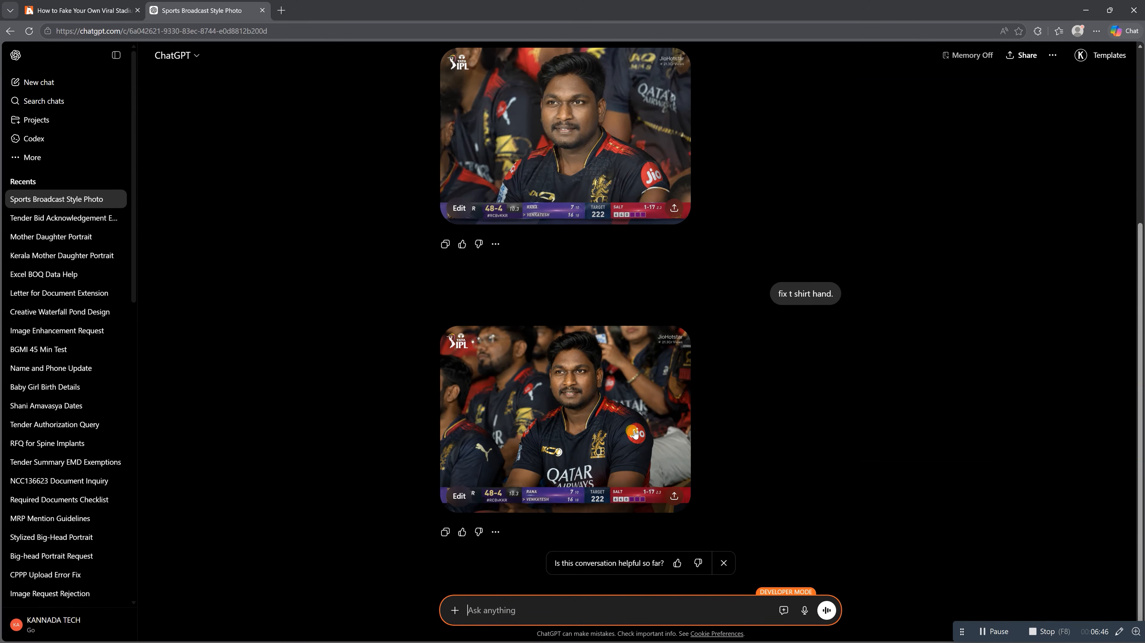
right_click(563, 399)
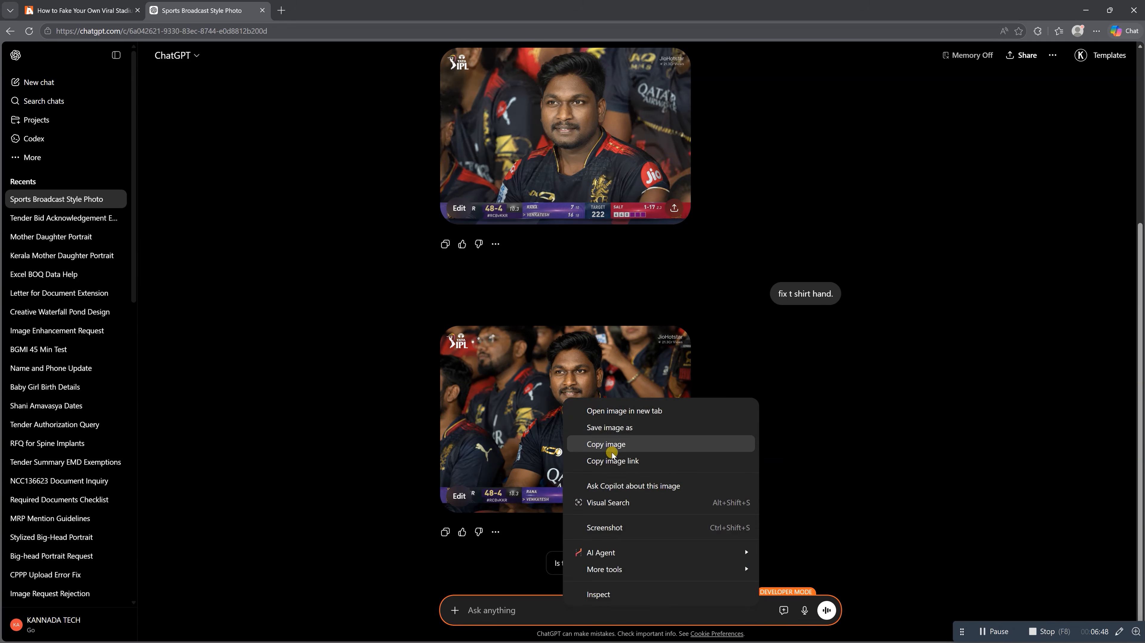
click(615, 433)
click(822, 564)
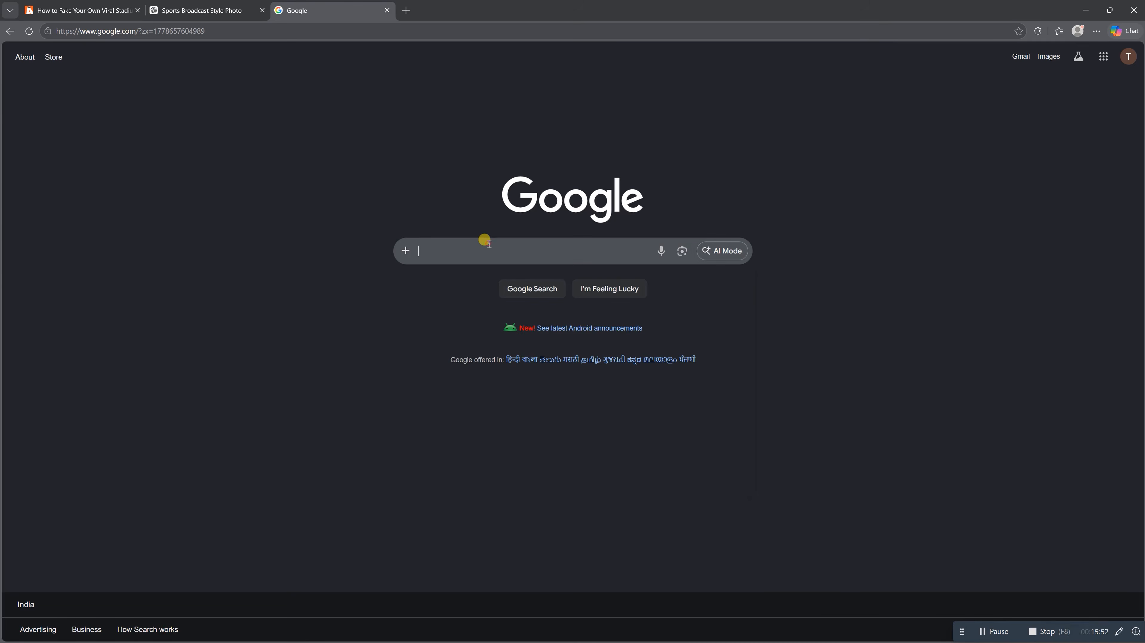
Search Google for "google flow" and open the Google Flow site from labs.google
click(440, 276)
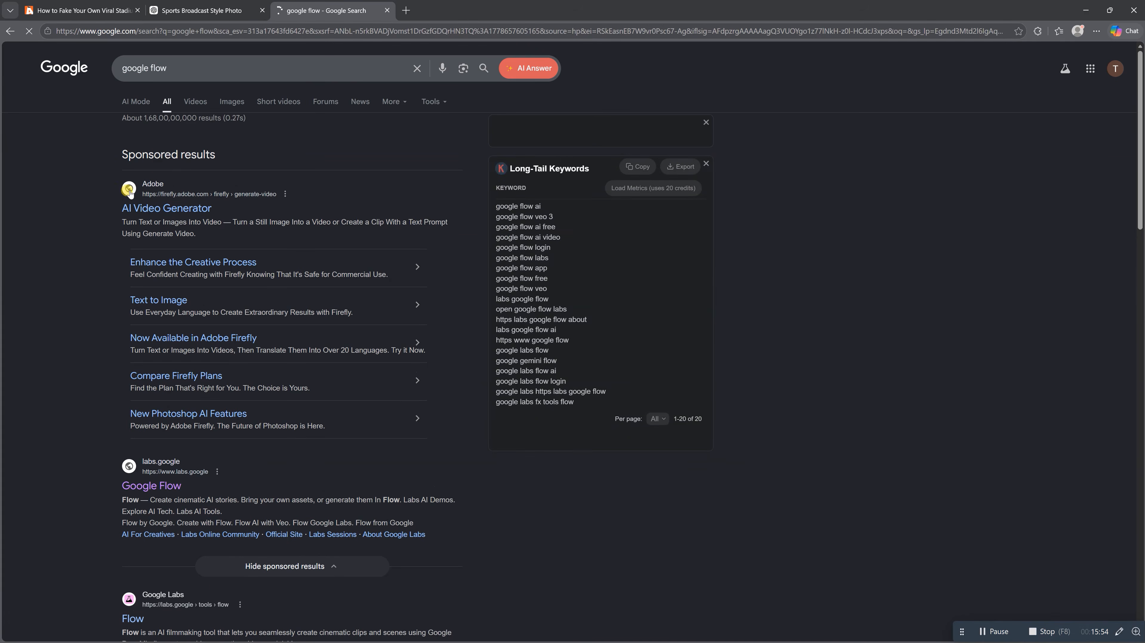
scroll(185, 477, down, 2)
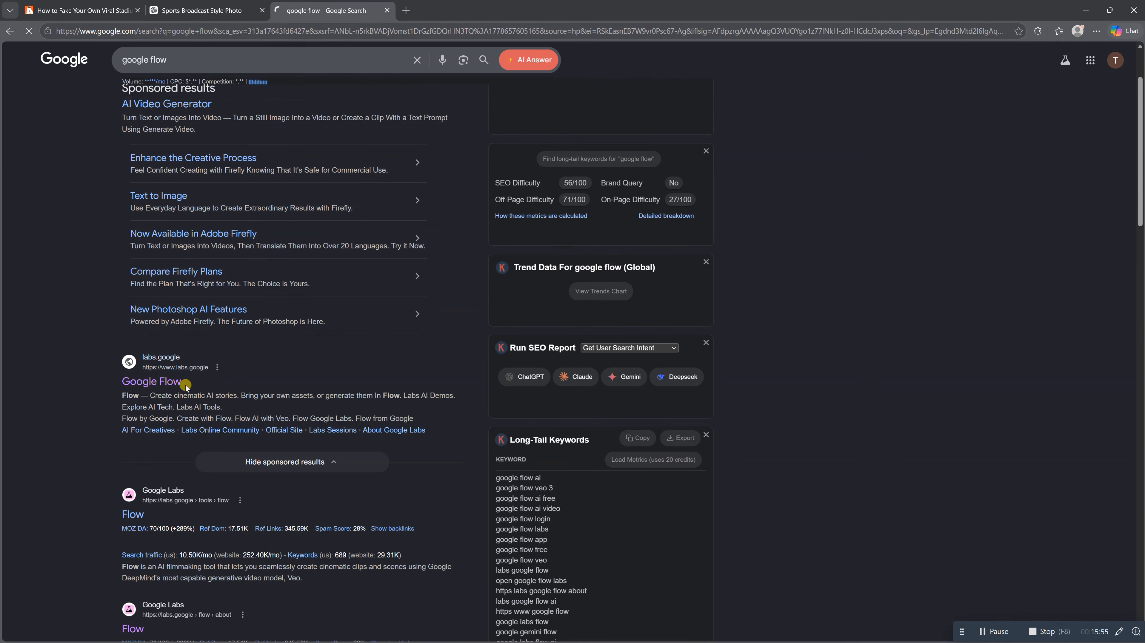
click(160, 381)
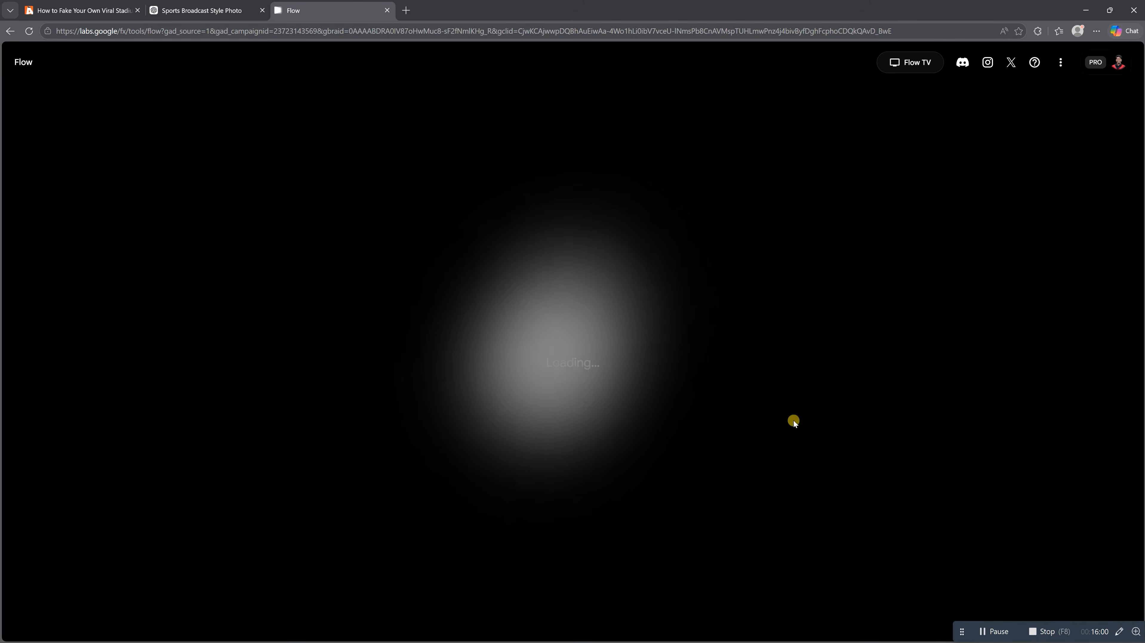
Check the account's AI credits in Flow and create a new project
click(1118, 66)
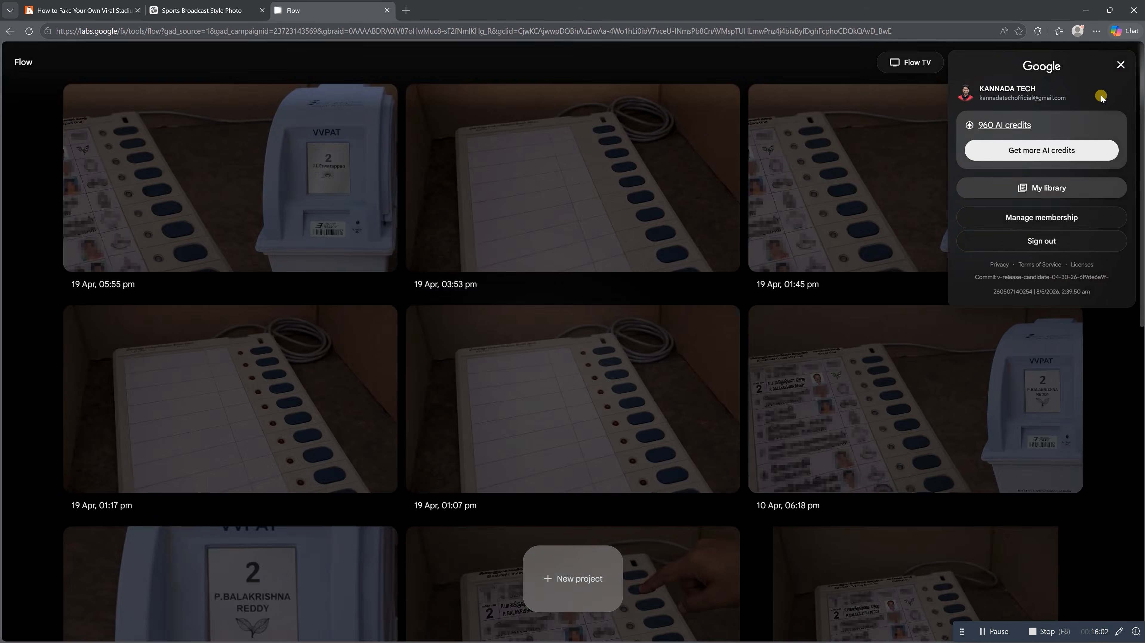
click(1120, 65)
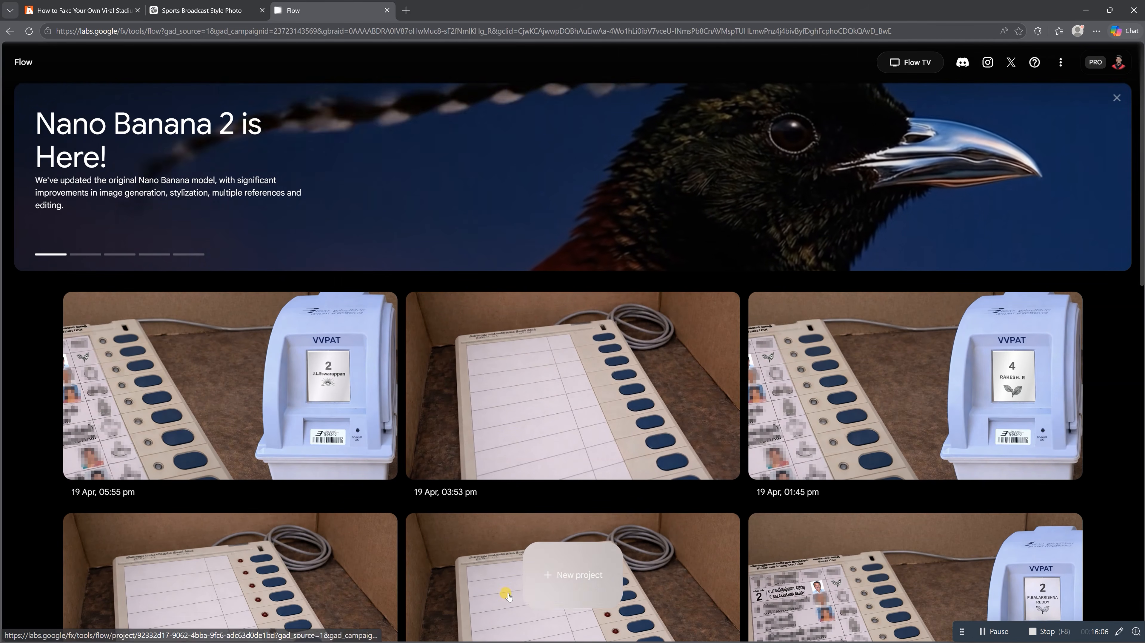
click(571, 576)
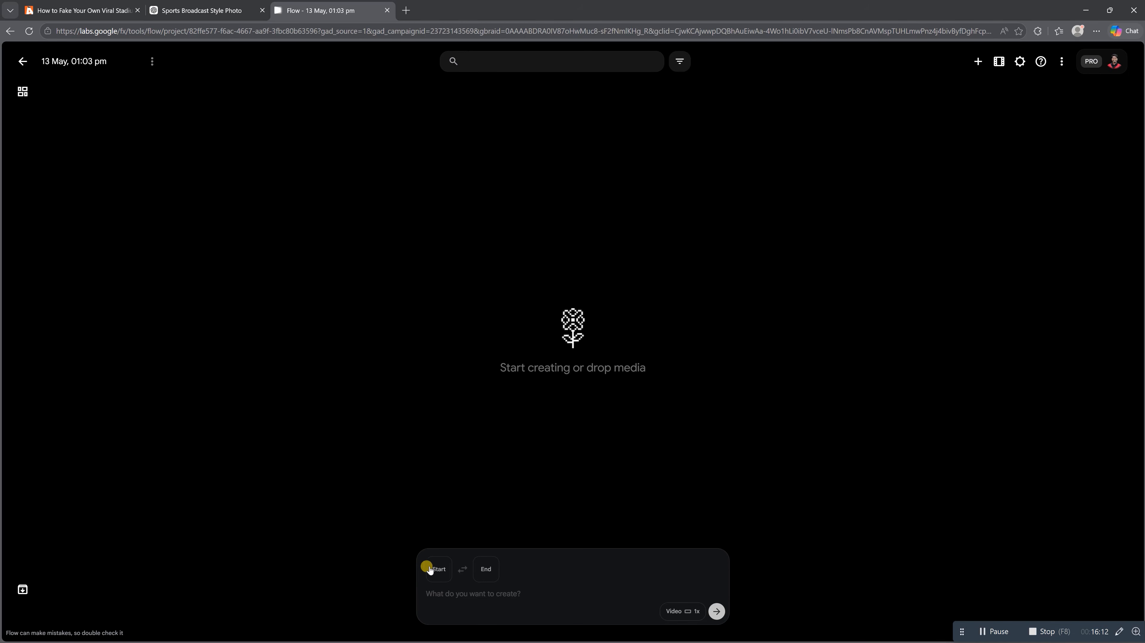
Upload the first of today's stadium PNG images from Downloads as the video's start frame
click(432, 577)
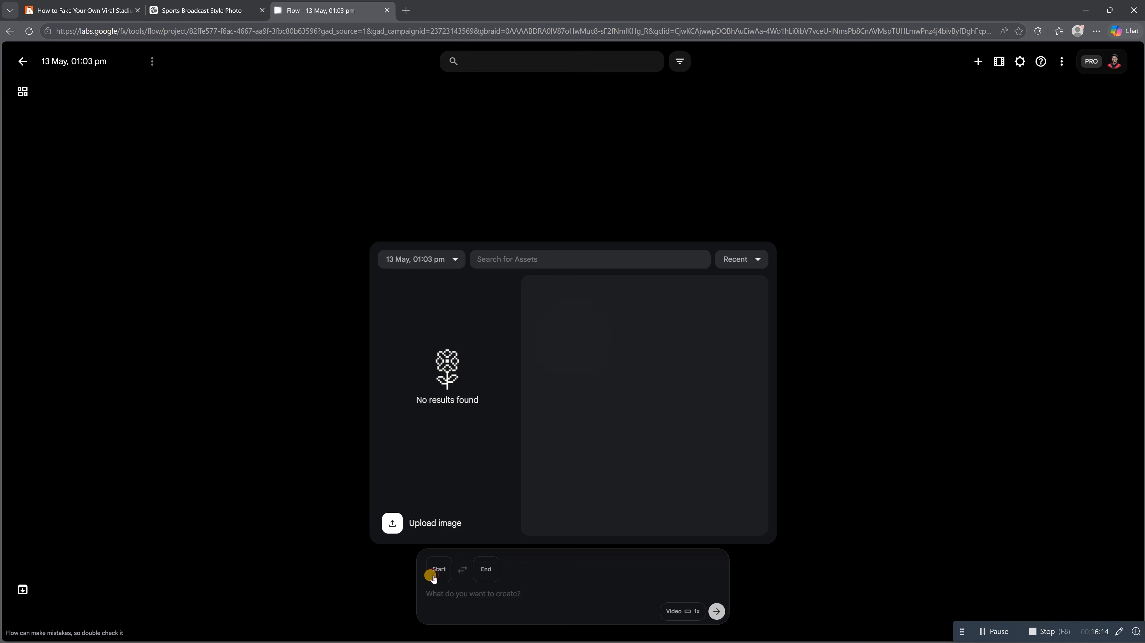
click(393, 530)
click(40, 152)
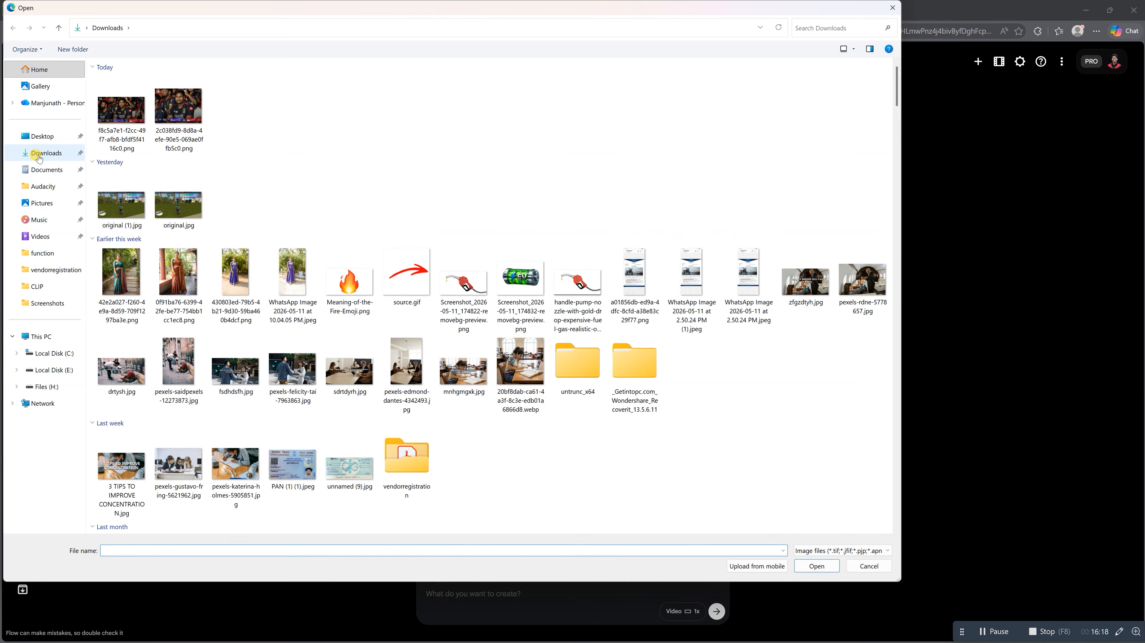
click(106, 111)
click(812, 566)
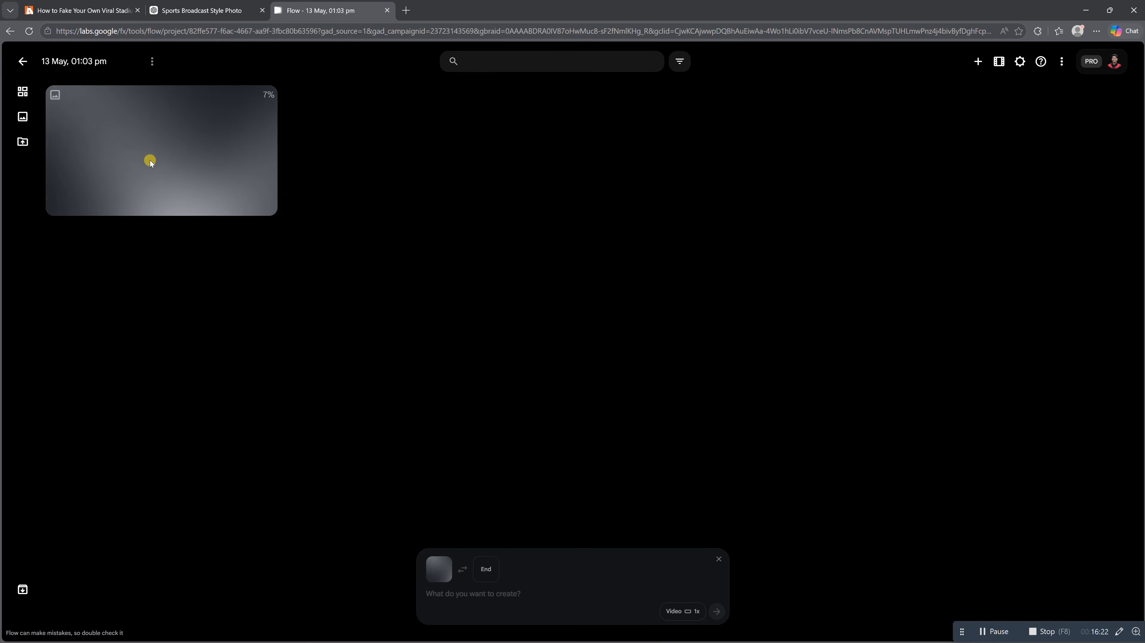
Copy the article's Step 3 video prompt, from "Create a realistic live sports broadcast celebrity-cam moment" through "authentic sports broadcast screenshot style."
click(64, 8)
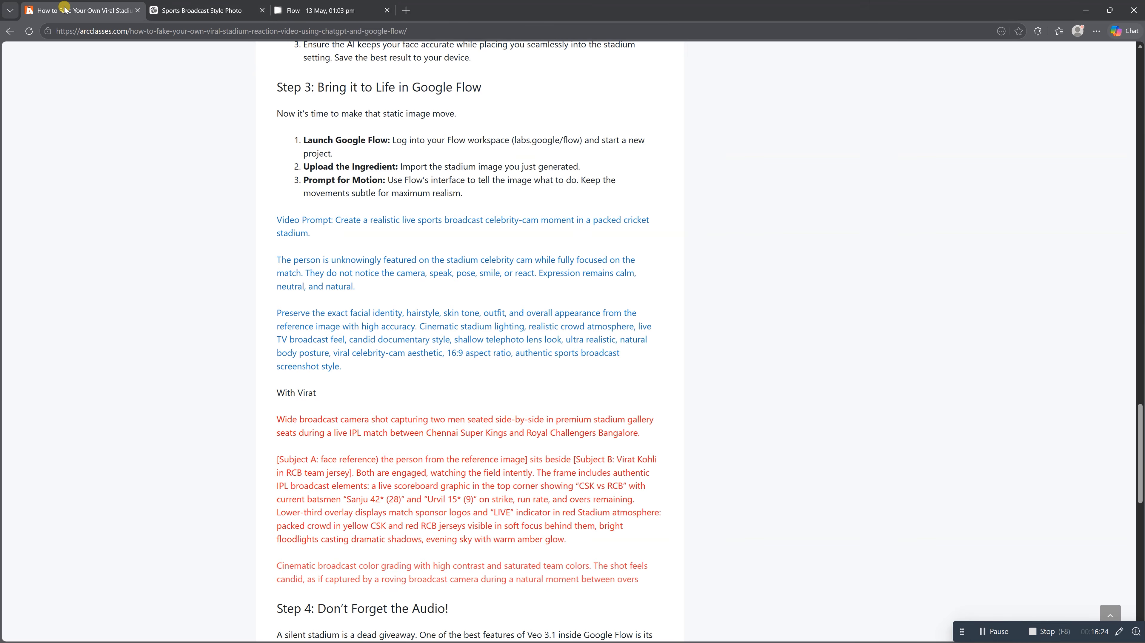
scroll(498, 308, up, 10)
scroll(458, 422, down, 8)
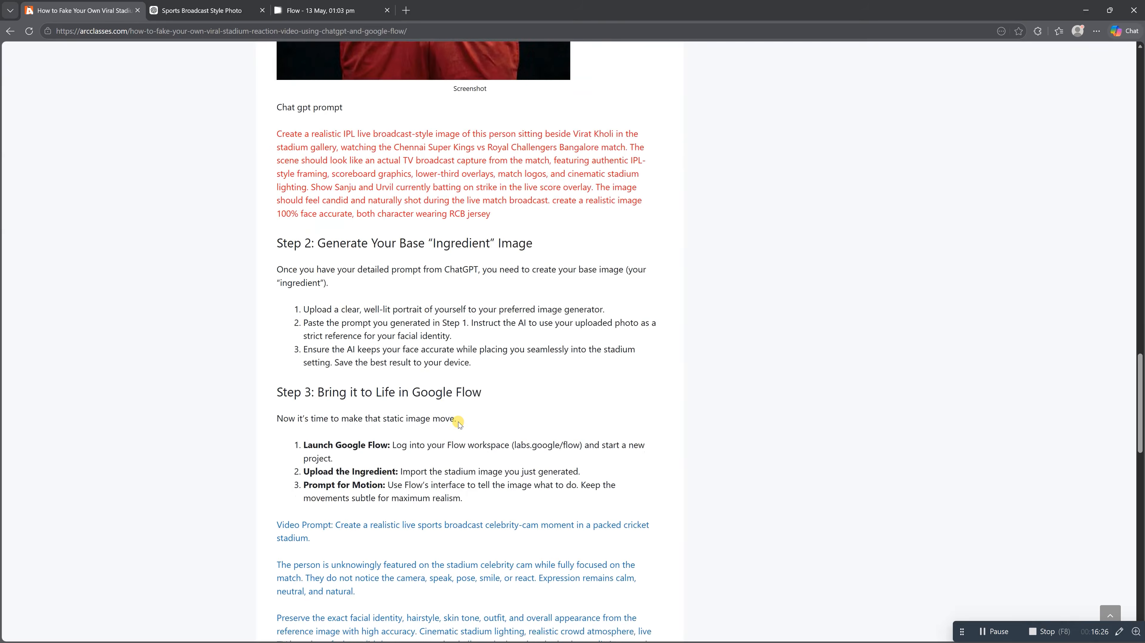
scroll(358, 407, down, 2)
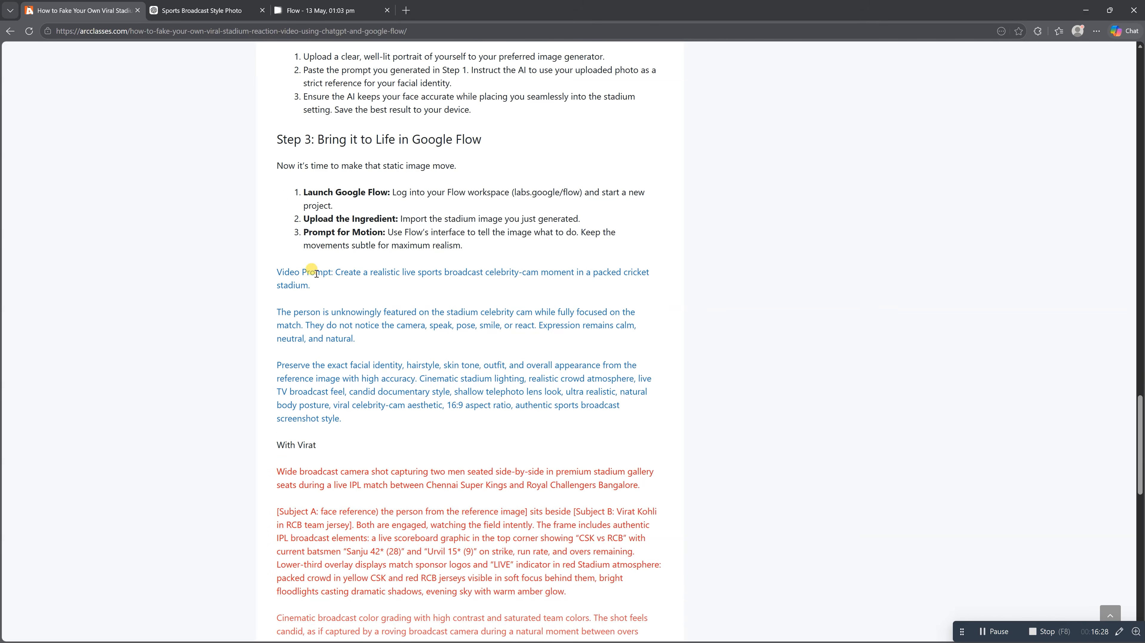
drag(340, 288, 355, 417)
key(ctrl+c)
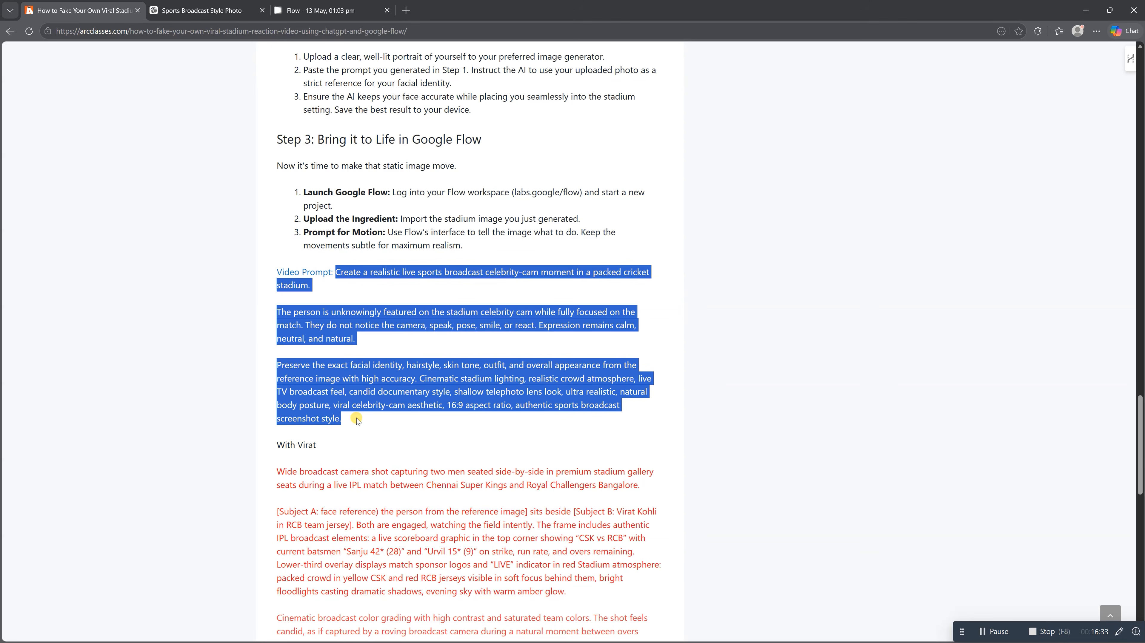
click(386, 384)
Switch to Flow, paste the copied celebrity-cam prompt for the uploaded start frame, and generate the video
click(310, 4)
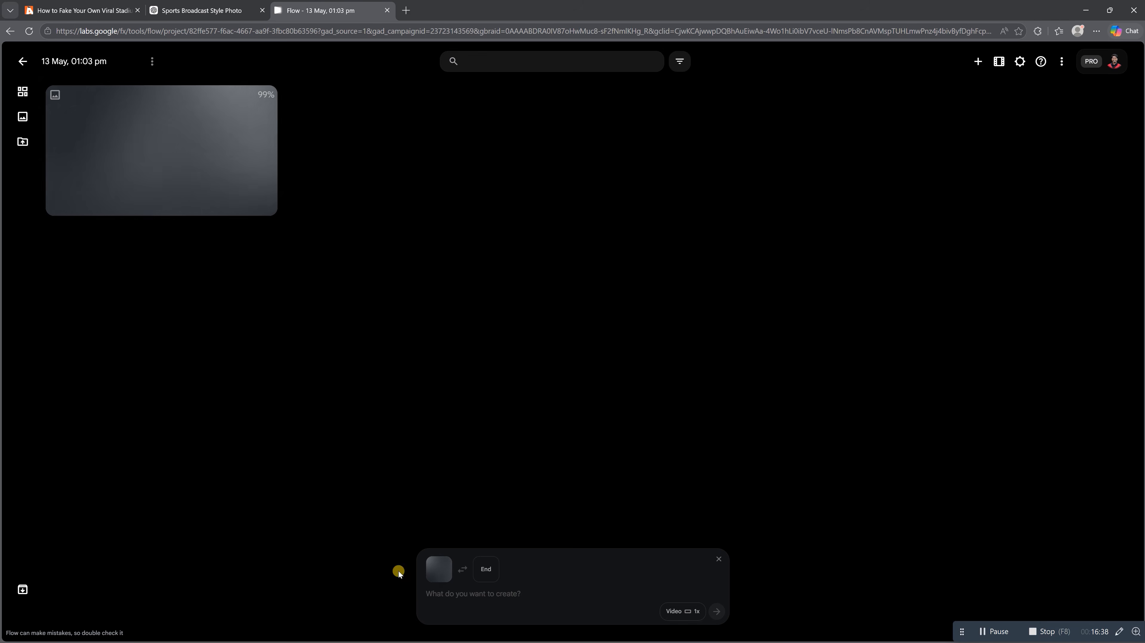
click(476, 594)
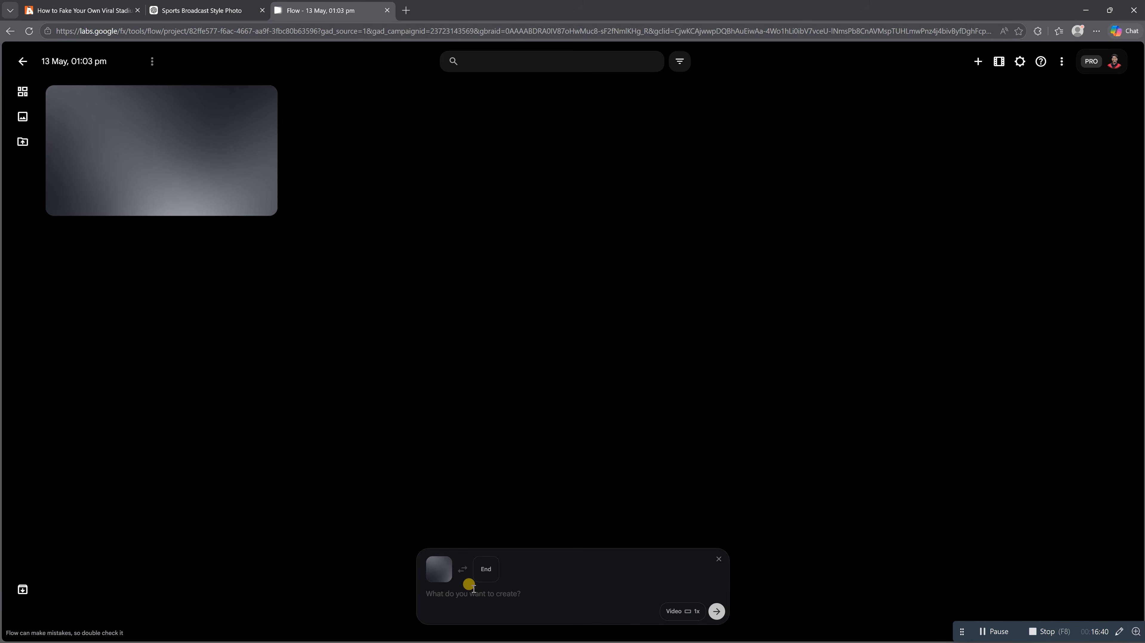
key(ctrl+v)
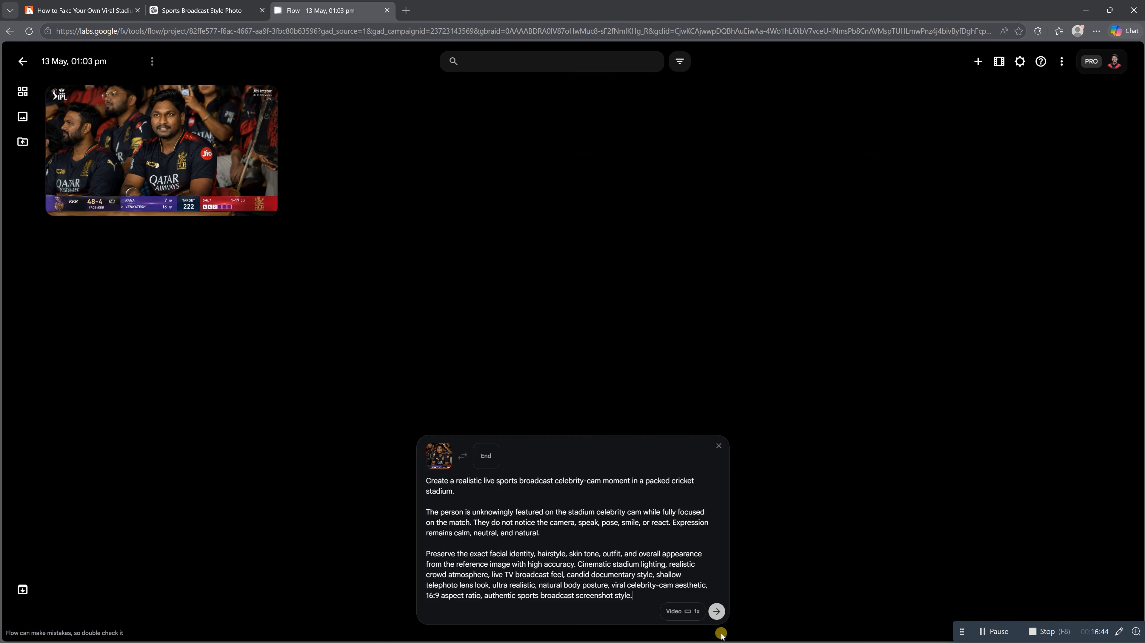
click(714, 617)
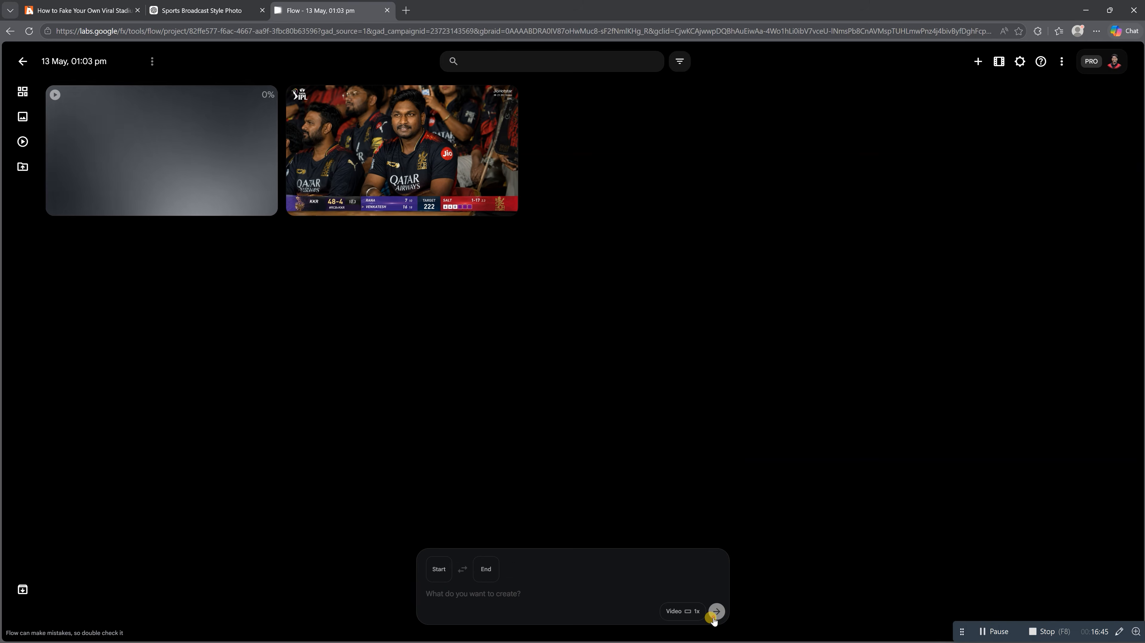
Review Flow's video generation settings, including aspect ratio, output count, credit cost and the selectable Veo models
click(683, 611)
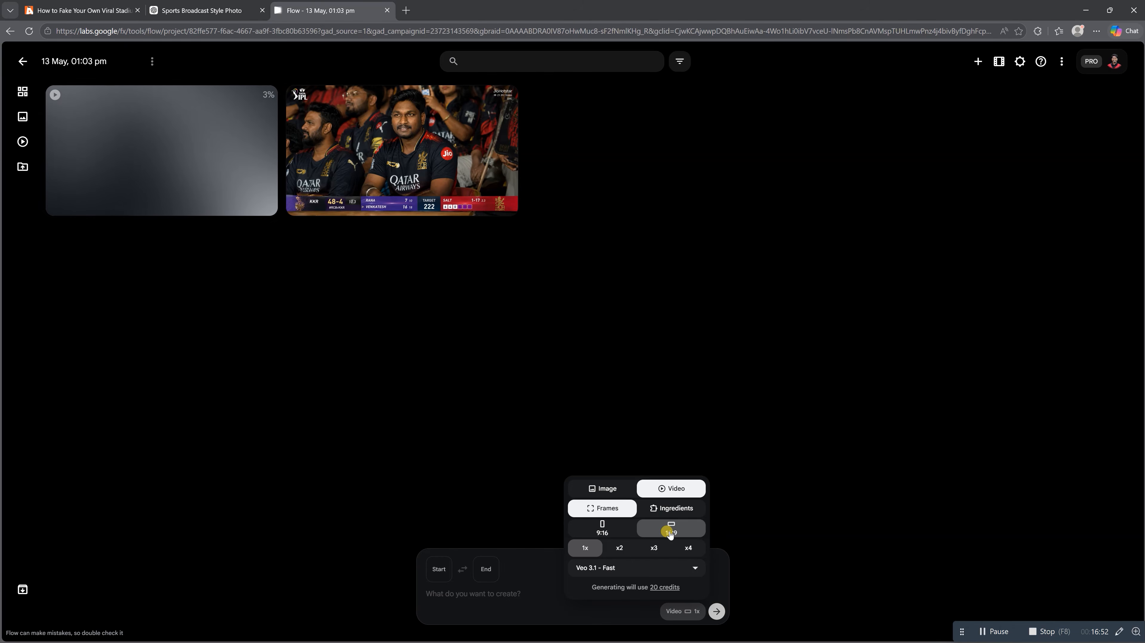
click(597, 573)
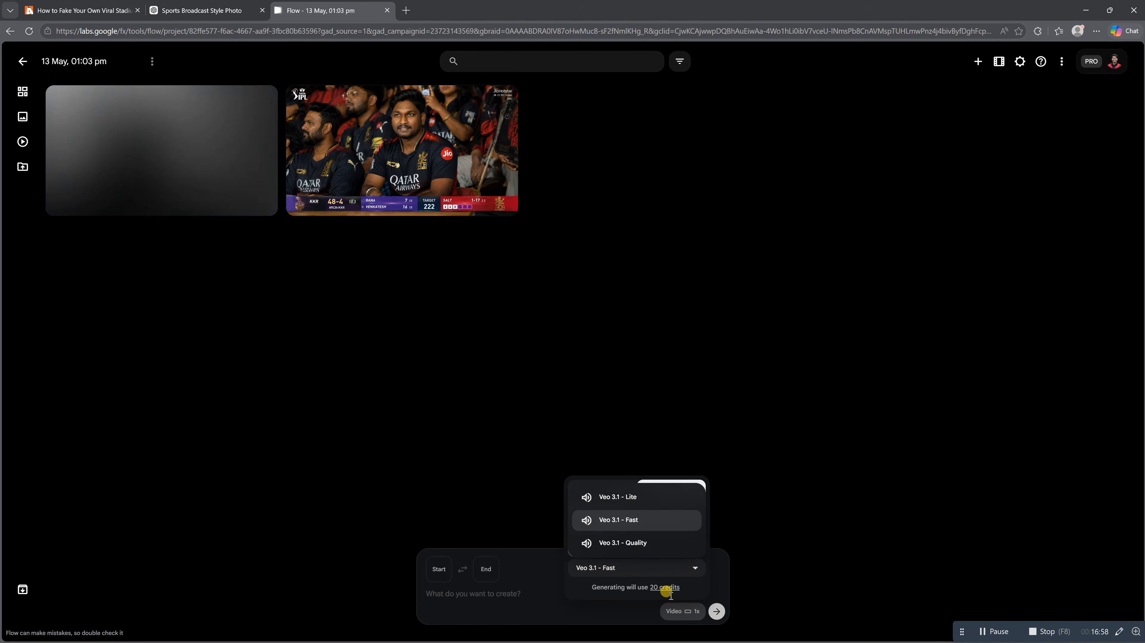
click(691, 569)
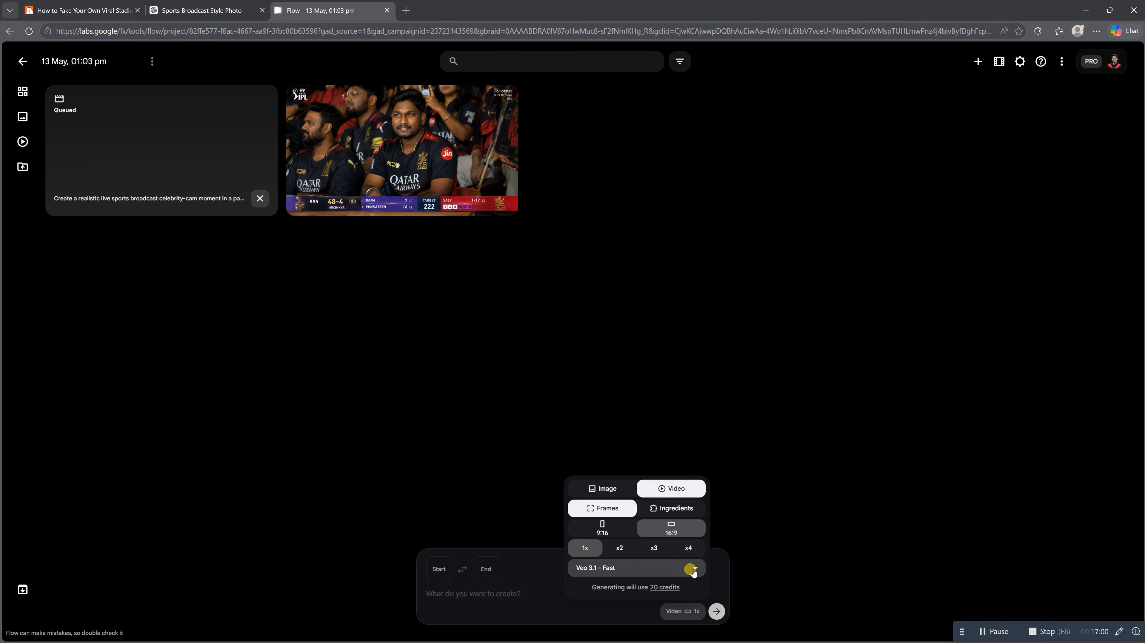
click(307, 441)
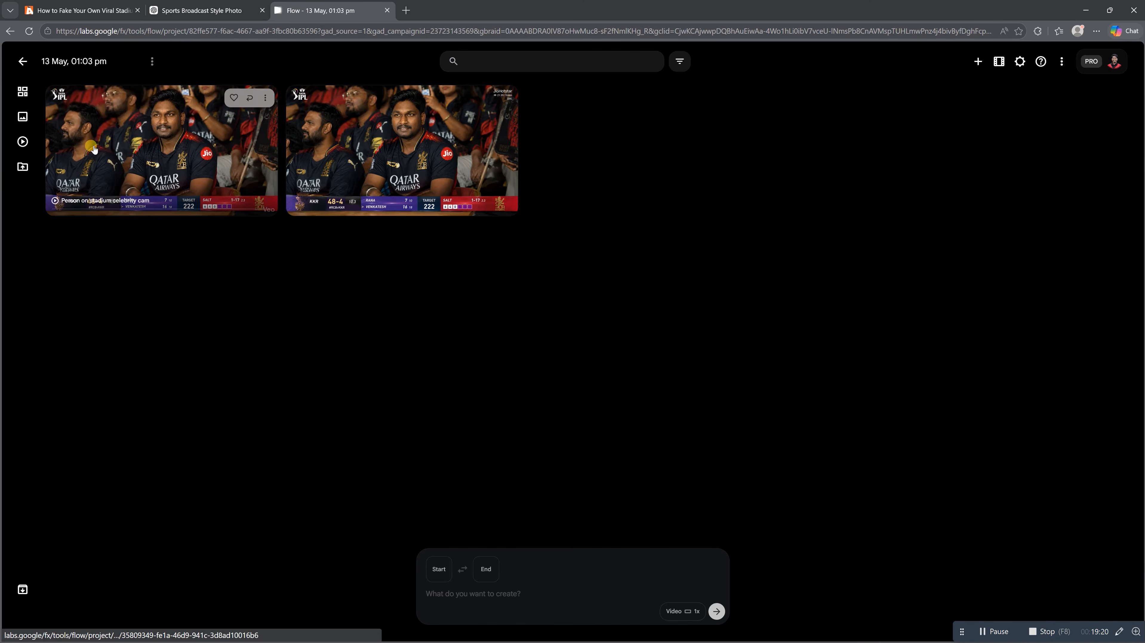
Open the generated celebrity-cam video, download it at 720p original size, and return to the project overview
click(103, 169)
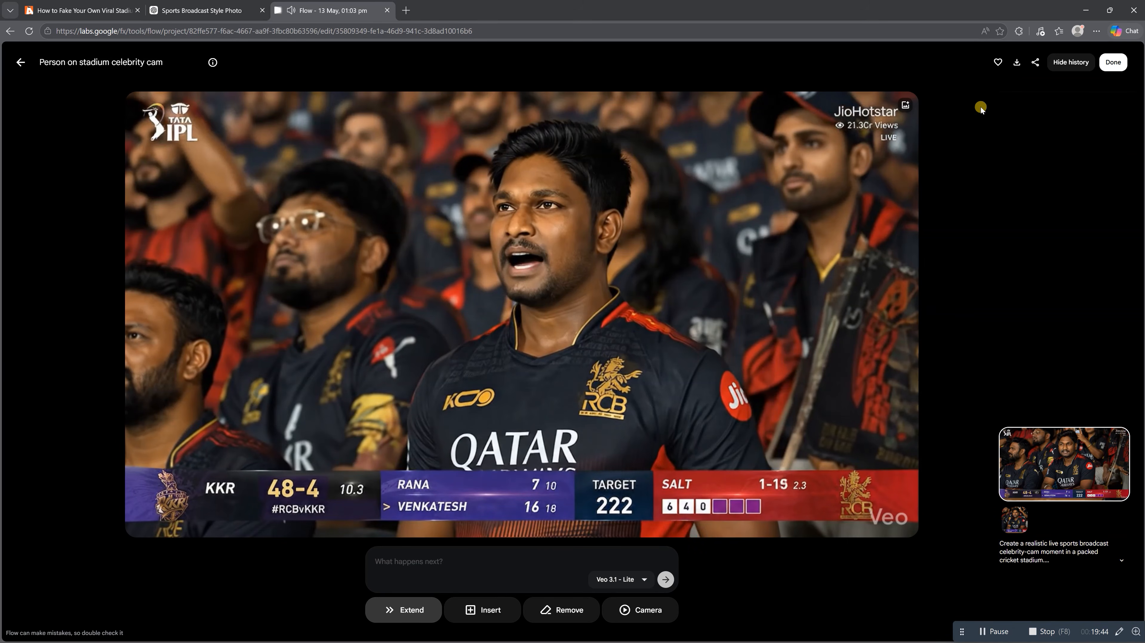
click(1018, 63)
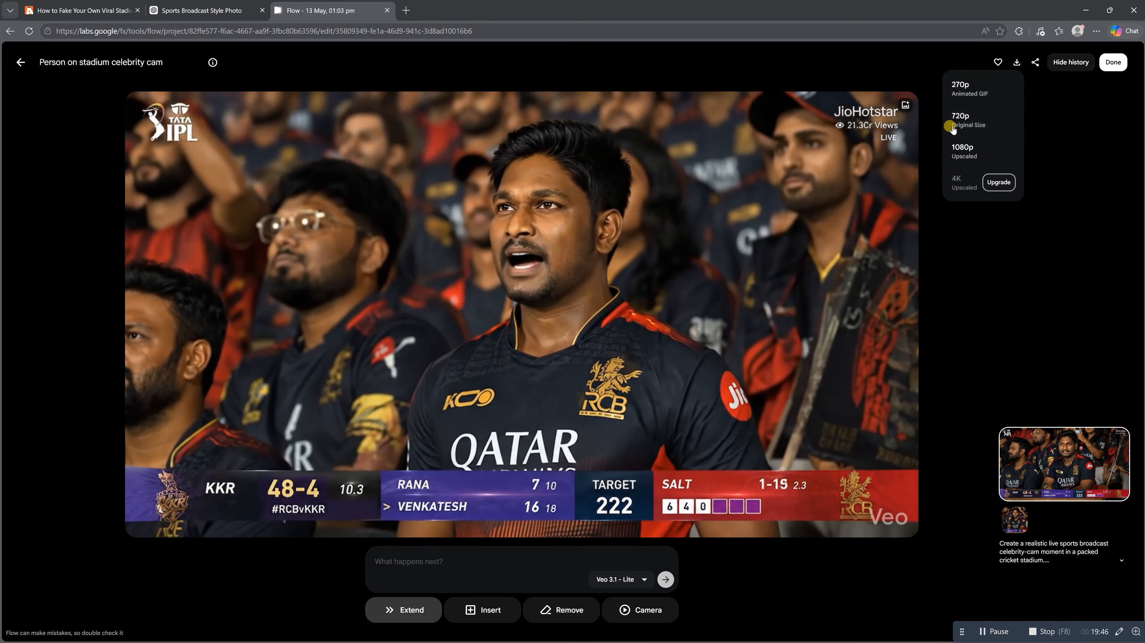
click(976, 130)
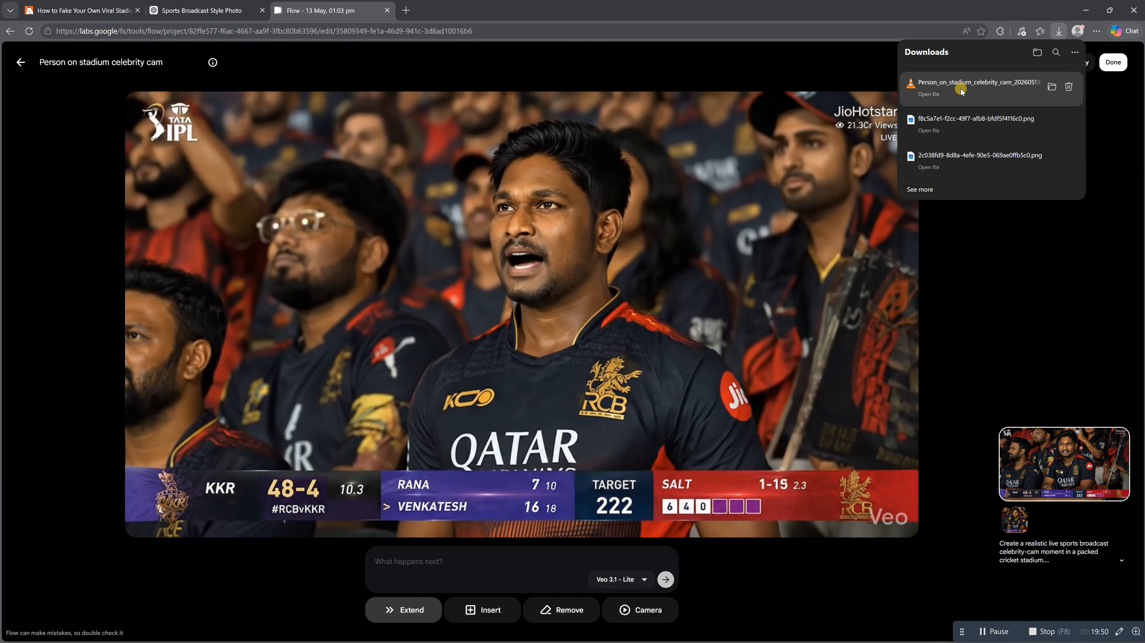
click(20, 62)
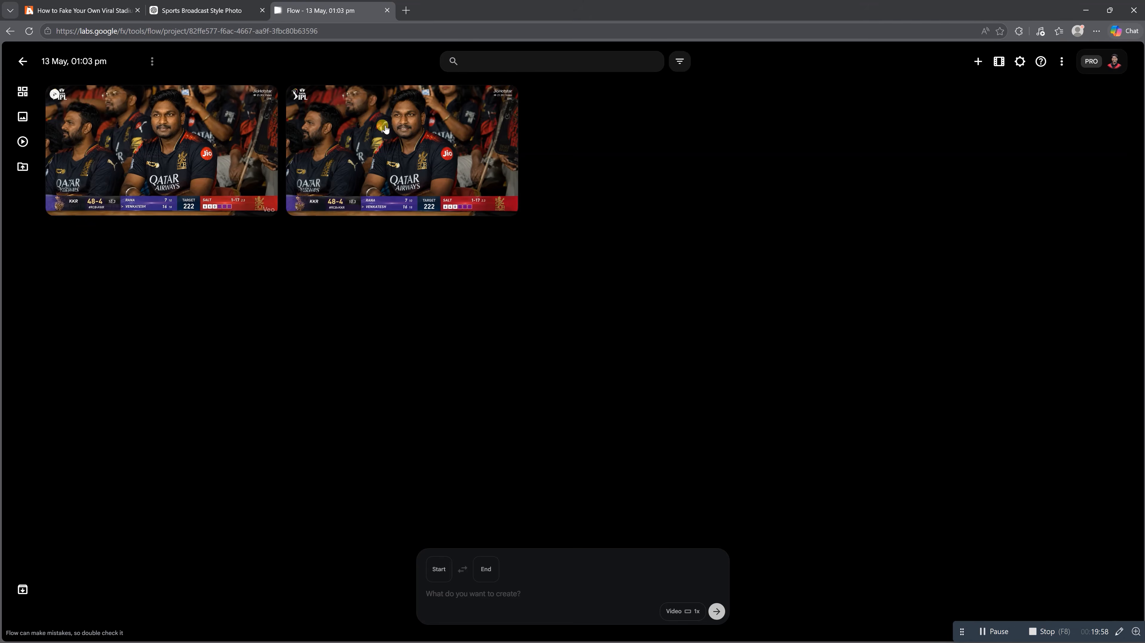
Save the Virat Kohli photo above the "Chat gpt prompt" section of the article to the computer
click(48, 12)
scroll(383, 468, down, 5)
scroll(383, 467, up, 10)
scroll(384, 467, up, 5)
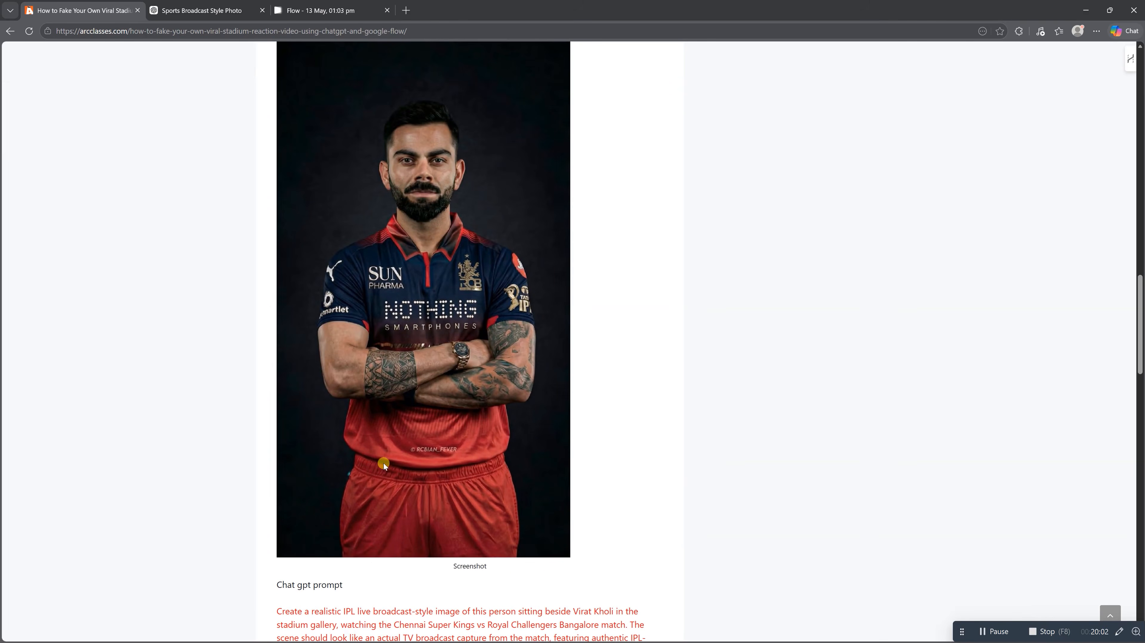
right_click(494, 222)
click(541, 252)
click(816, 567)
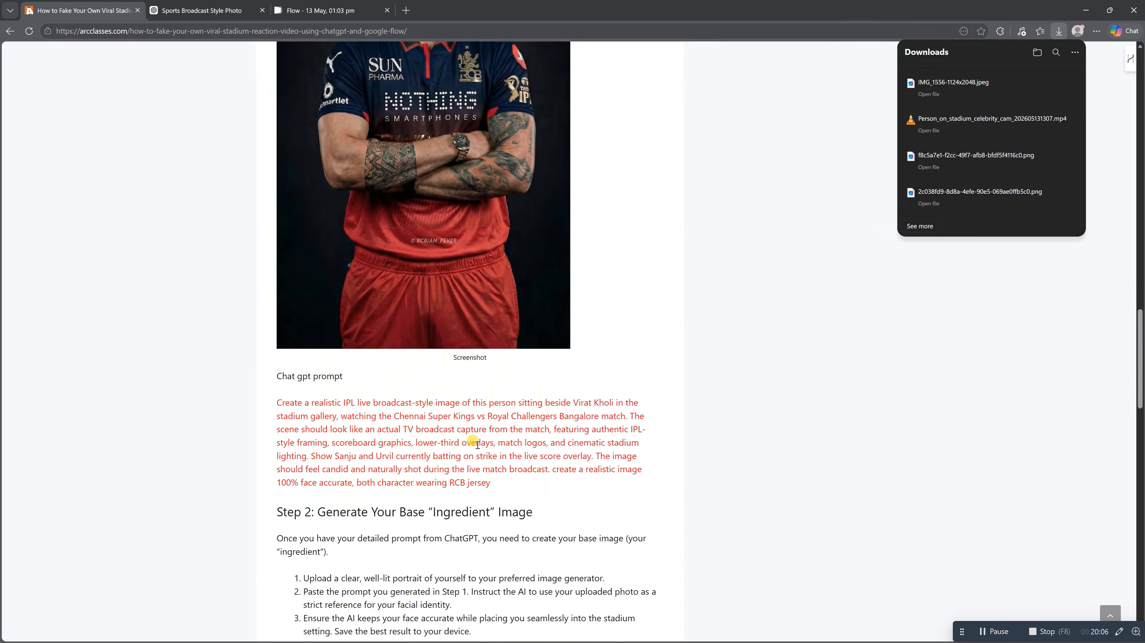
Copy the article's red ChatGPT prompt for an IPL broadcast image of the person sitting beside Virat Kohli
triple_click(513, 435)
scroll(439, 558, down, 4)
click(459, 165)
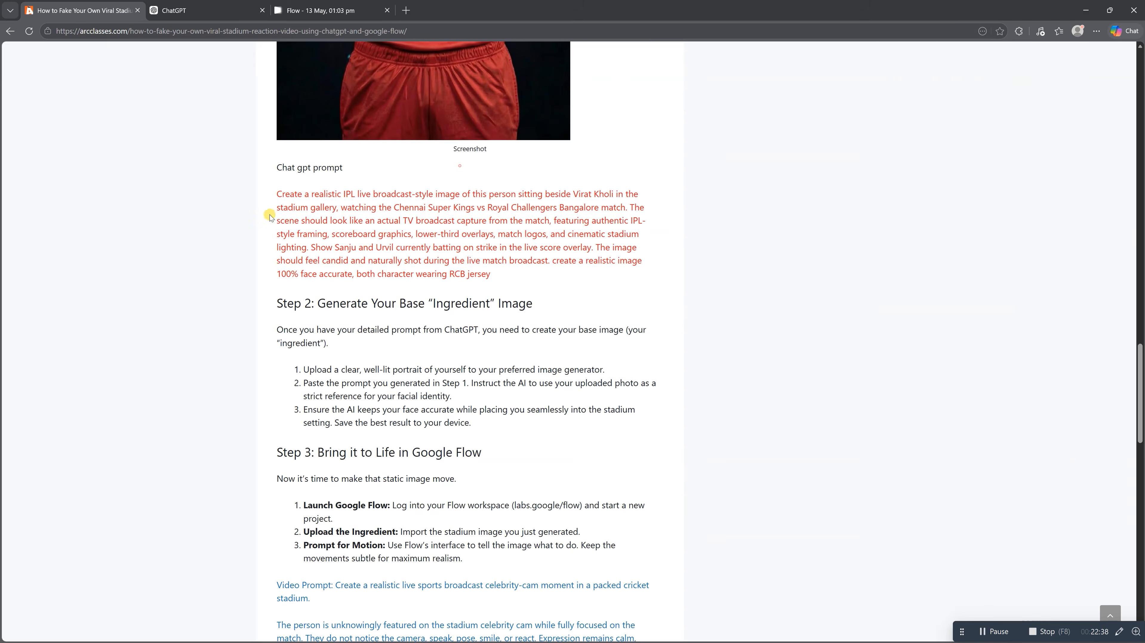
drag(278, 192, 492, 271)
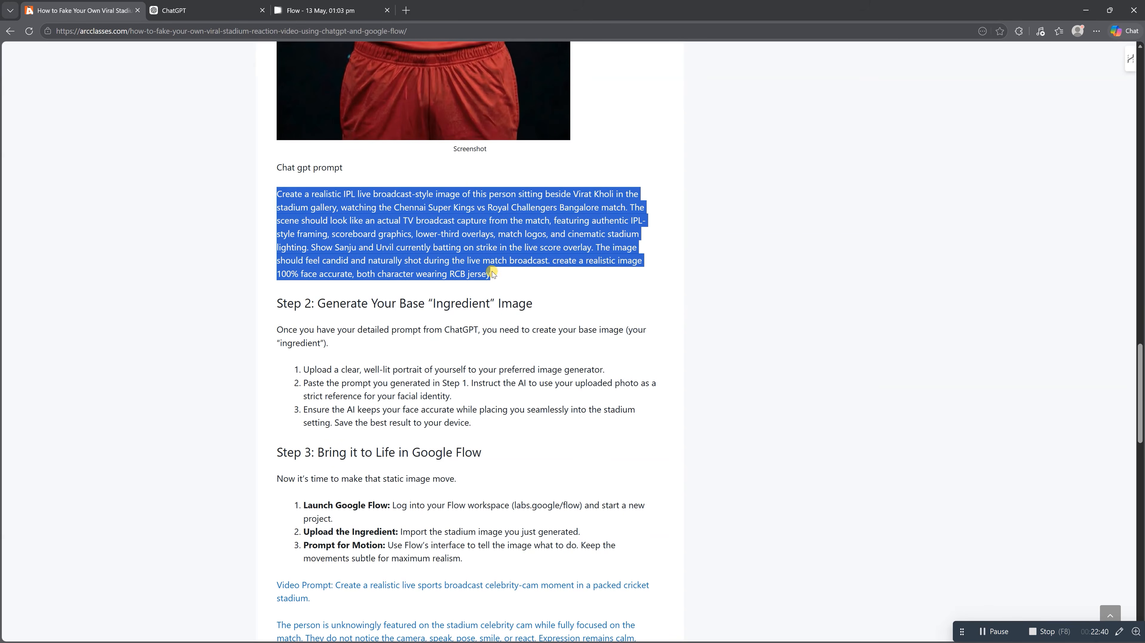
click(516, 234)
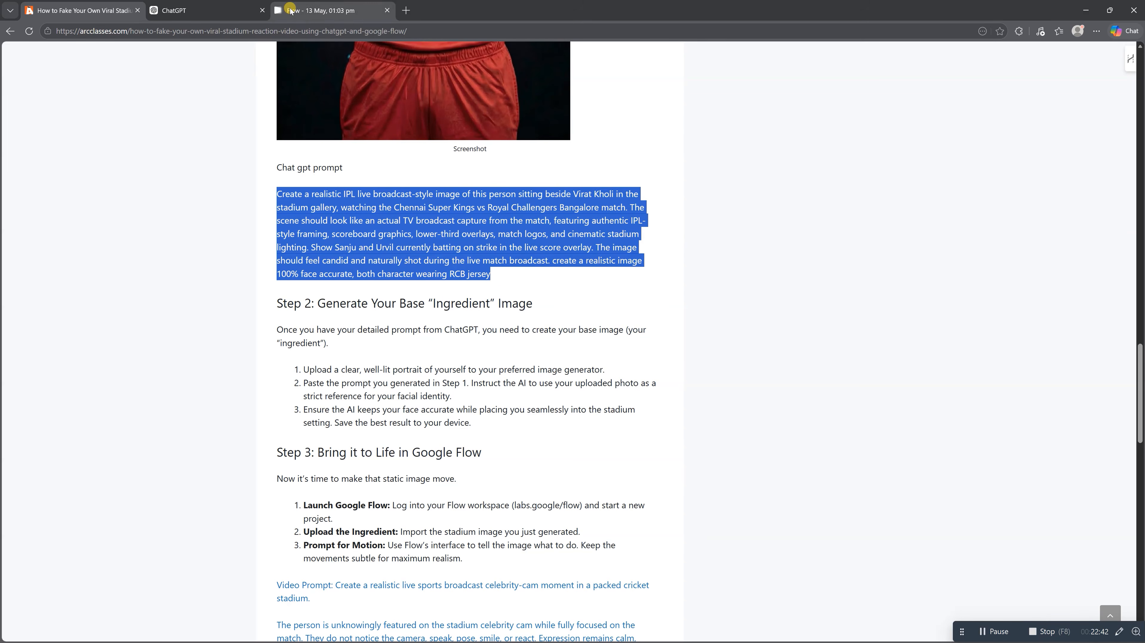
Switch to the new ChatGPT chat and attach the man's portrait photo and IMG_1556-1124x2048 (1).jpeg from Downloads
click(235, 4)
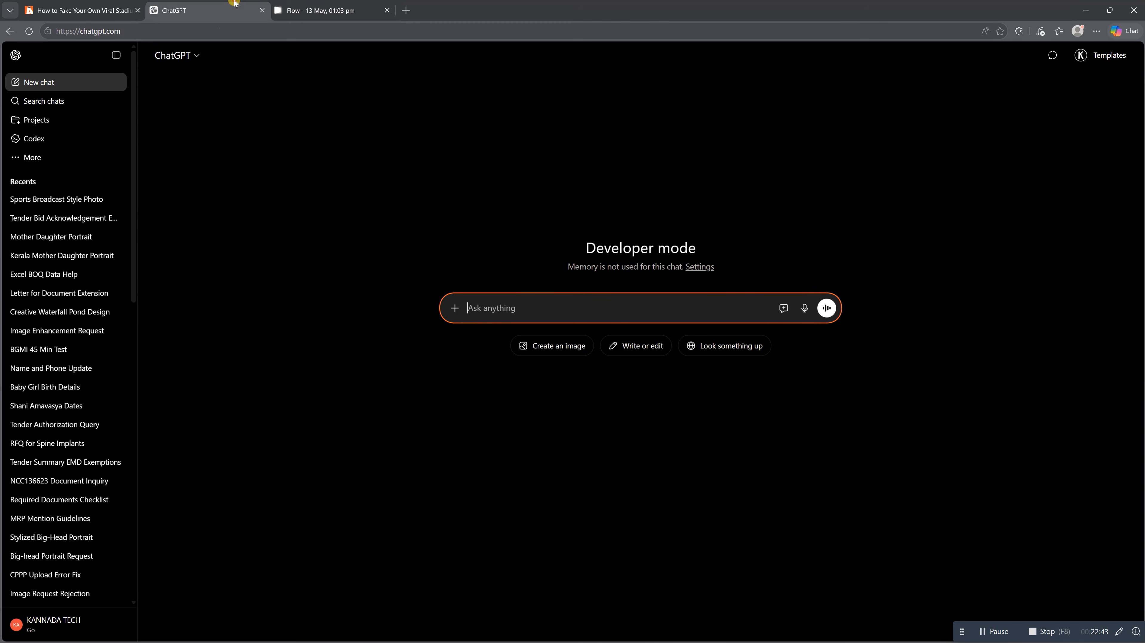
click(454, 308)
click(480, 332)
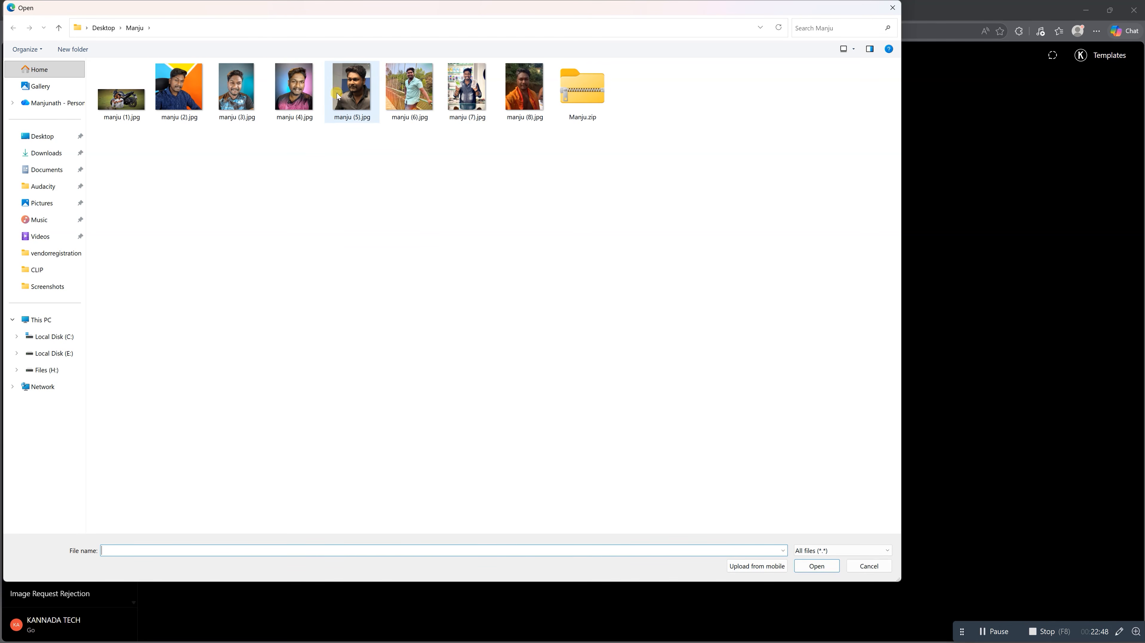
click(831, 567)
click(453, 392)
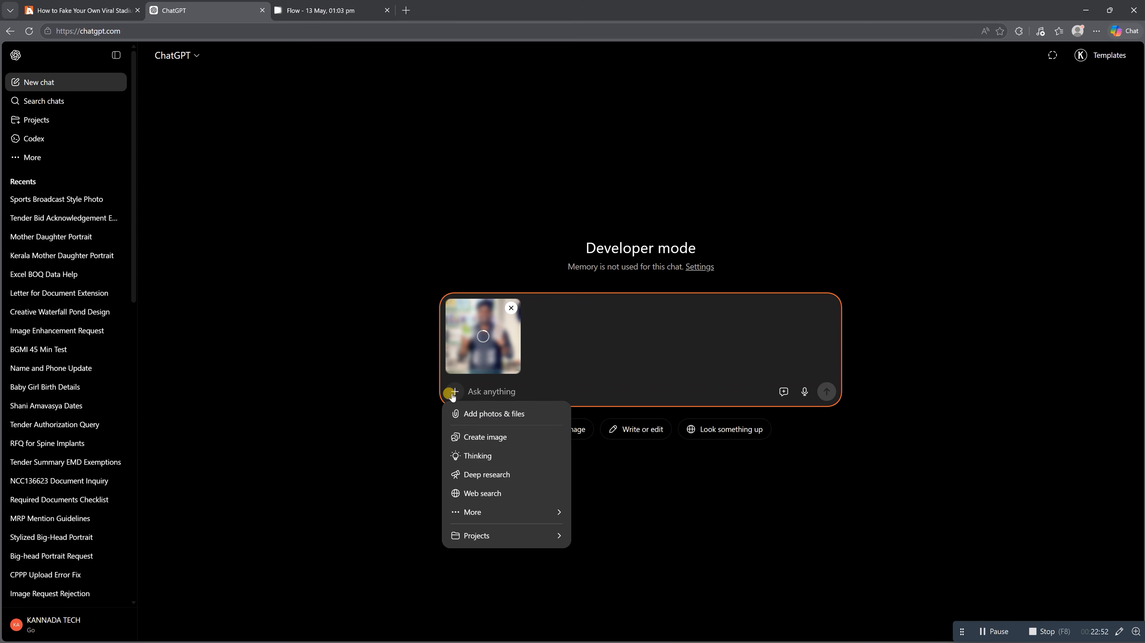
click(459, 413)
click(54, 156)
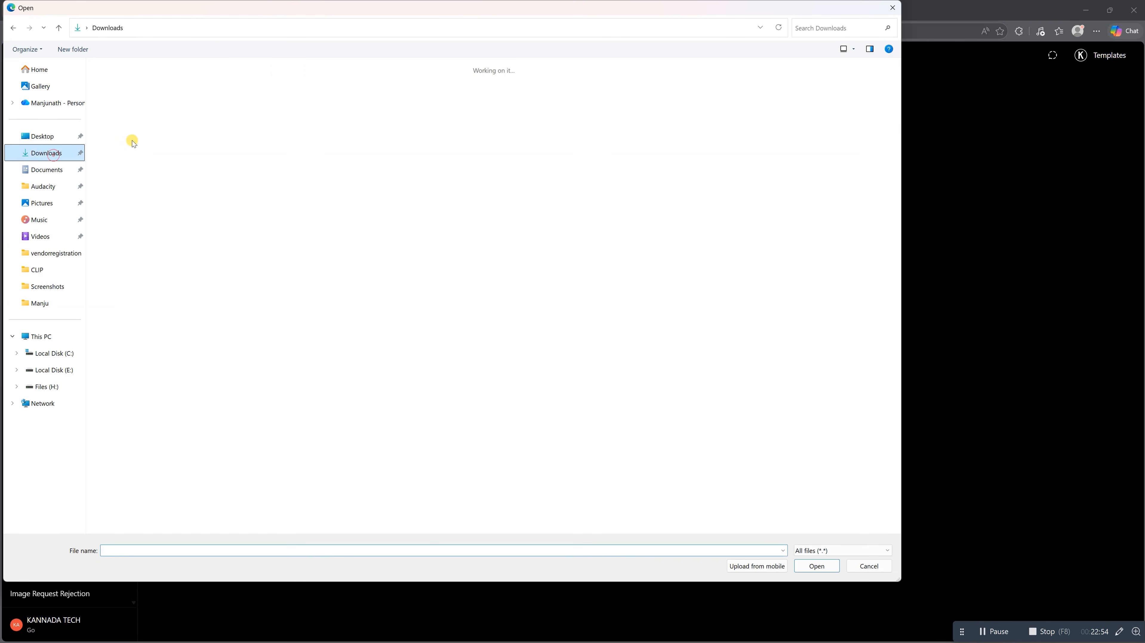
click(109, 99)
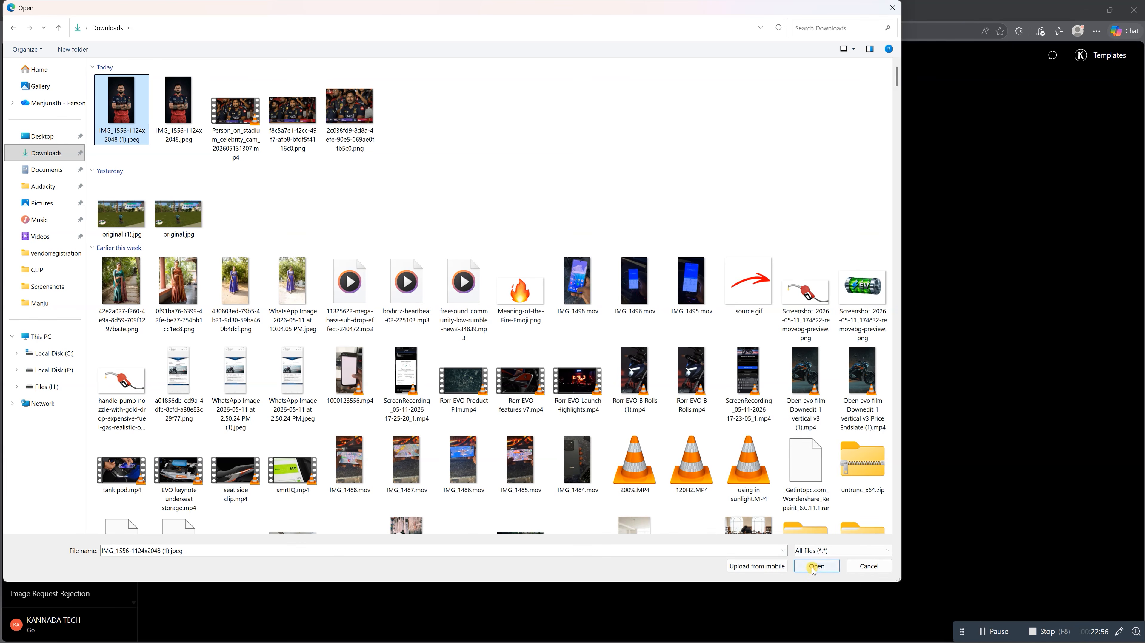
click(816, 567)
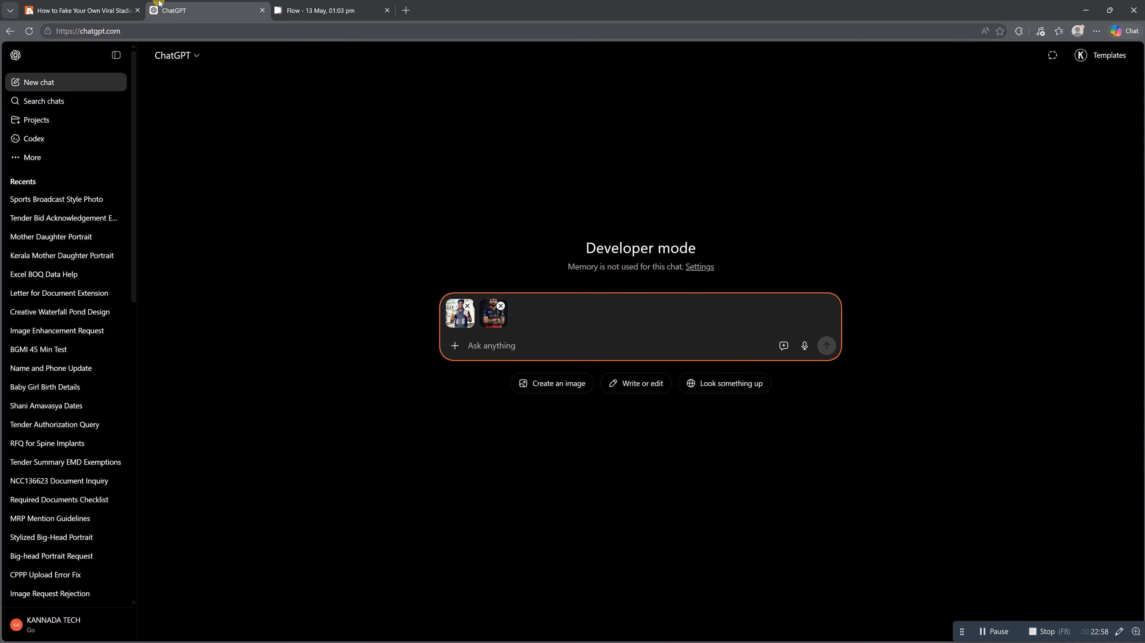
Paste the article's prompt for sitting beside Virat Kohli into the chat with both photos and submit it
click(83, 10)
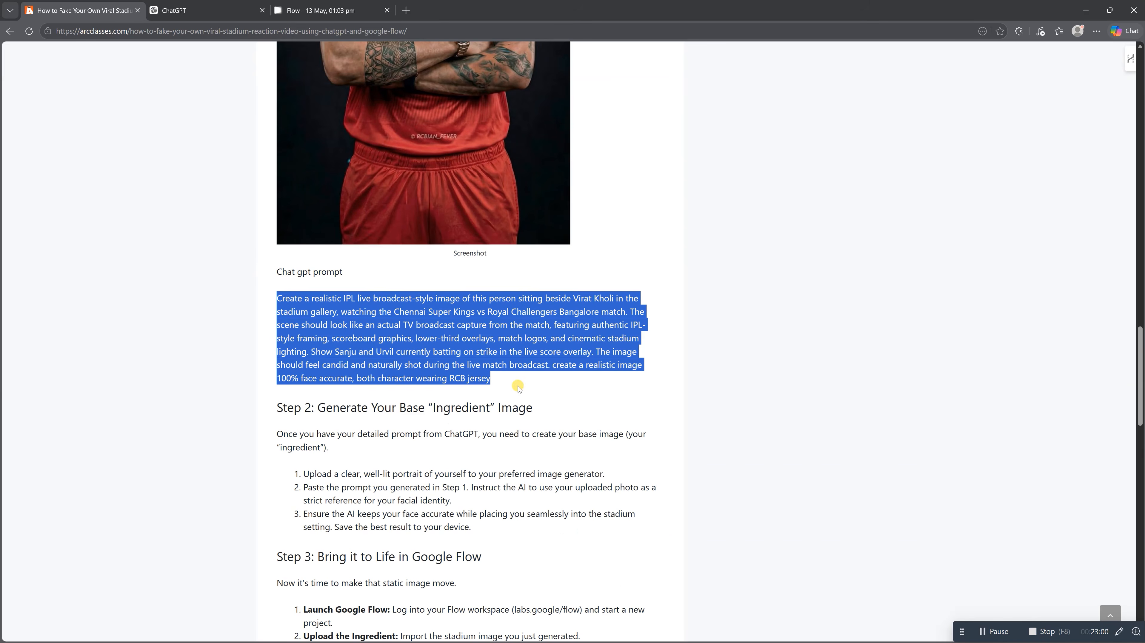
click(220, 6)
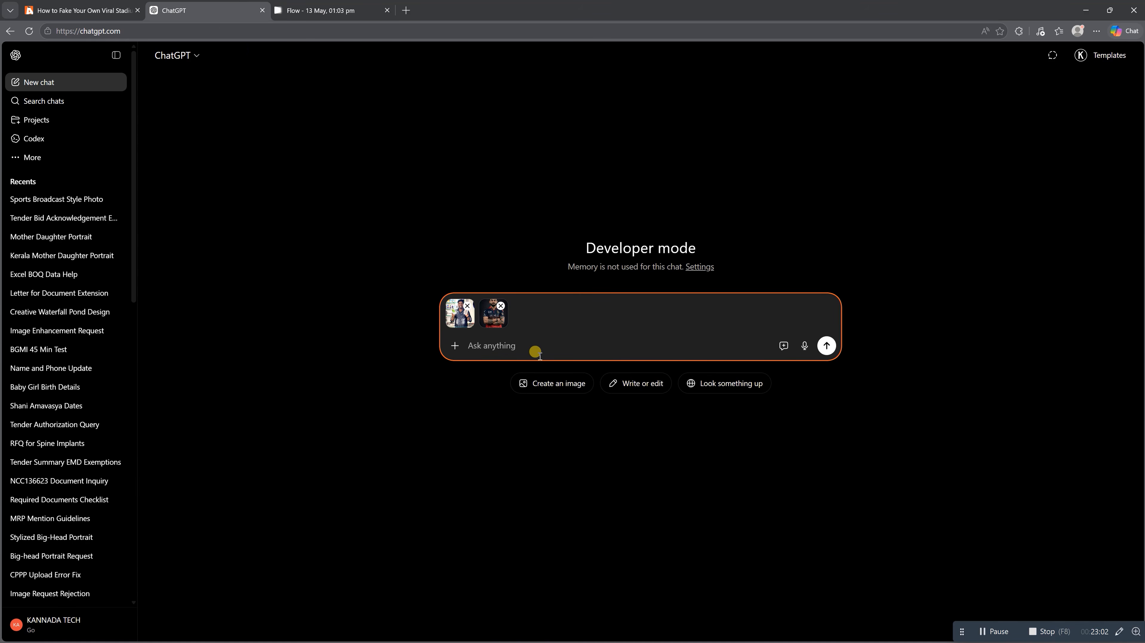
key(ctrl+v)
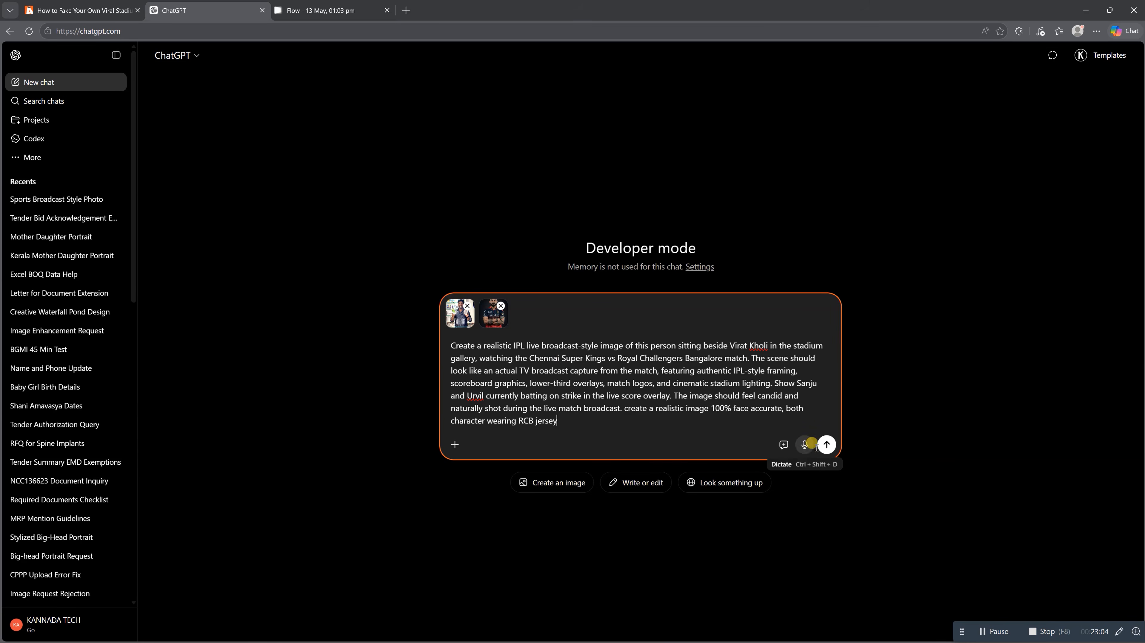
click(825, 444)
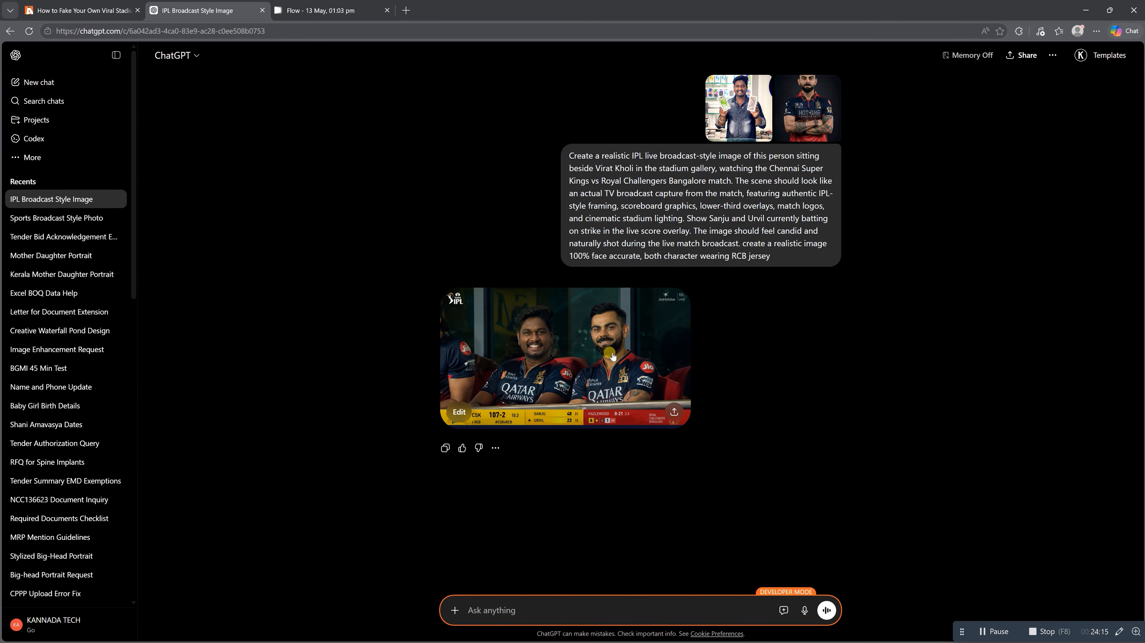
Save the generated image of the two men in RCB jerseys to Downloads as a PNG and return to Flow
right_click(605, 359)
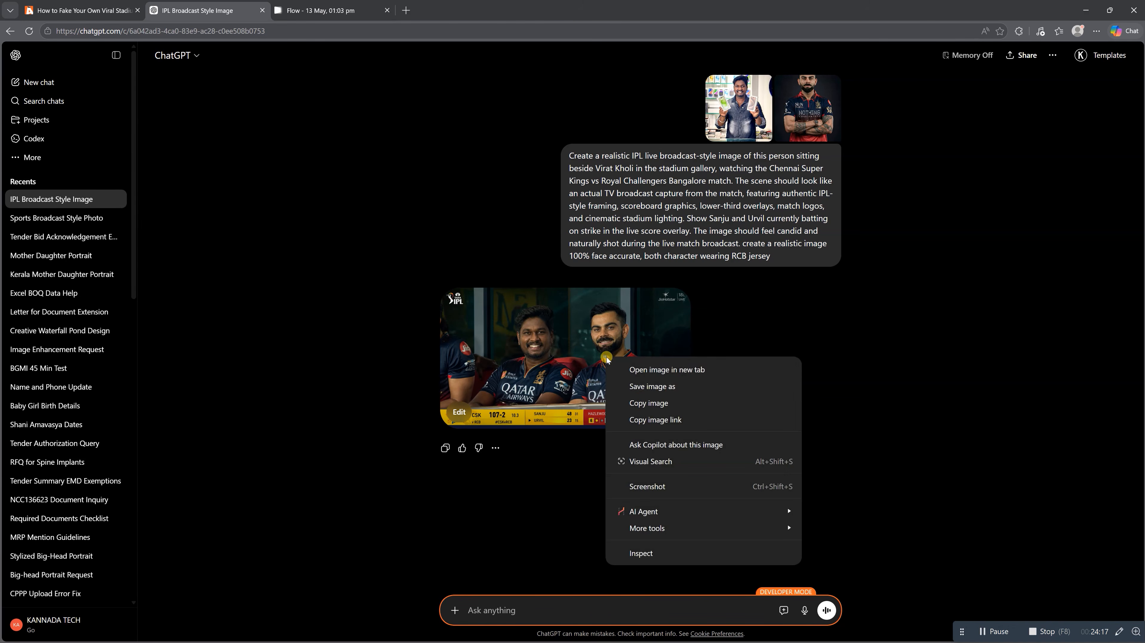
click(638, 392)
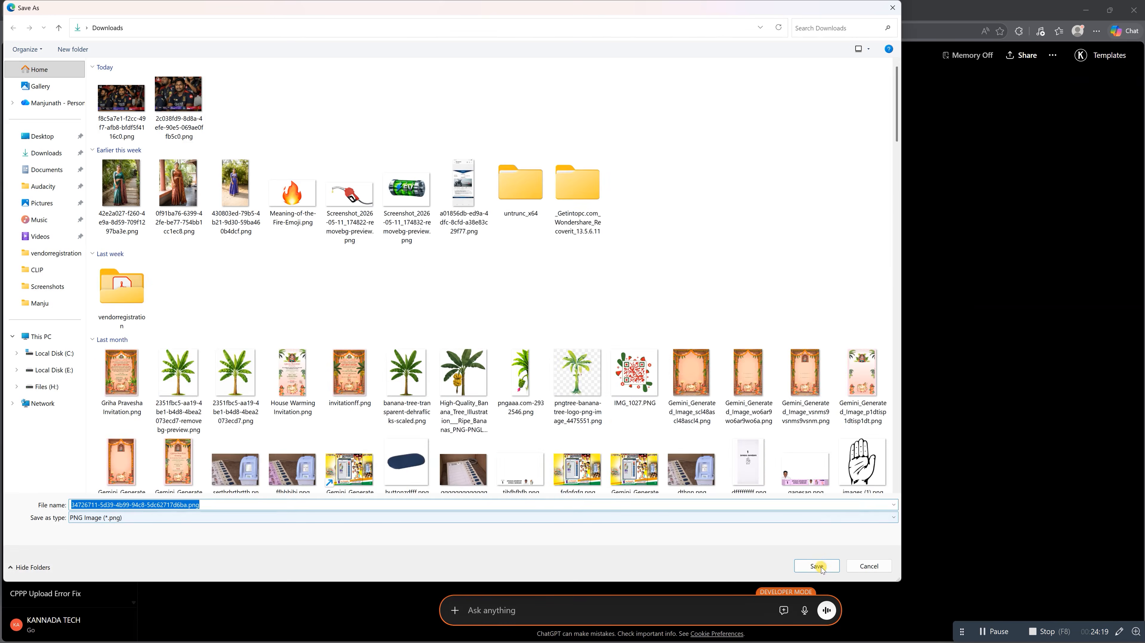
click(815, 565)
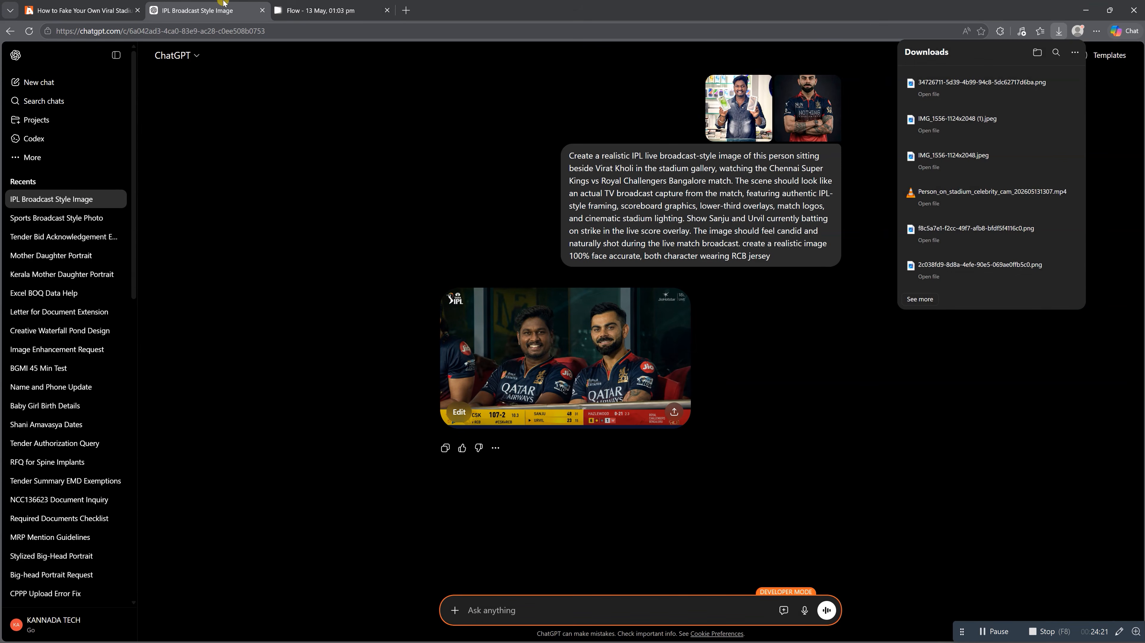
click(342, 8)
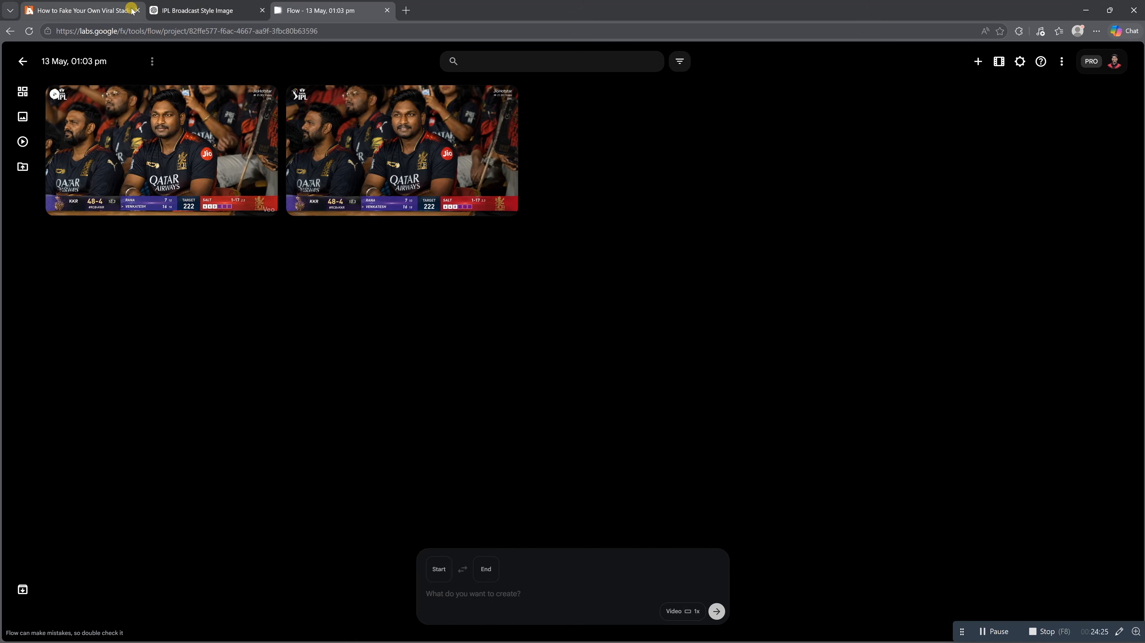
Copy the red "With Virat" video prompt from Step 3 of the article about the viral stadium reaction video
click(82, 10)
scroll(496, 581, down, 2)
scroll(497, 581, down, 10)
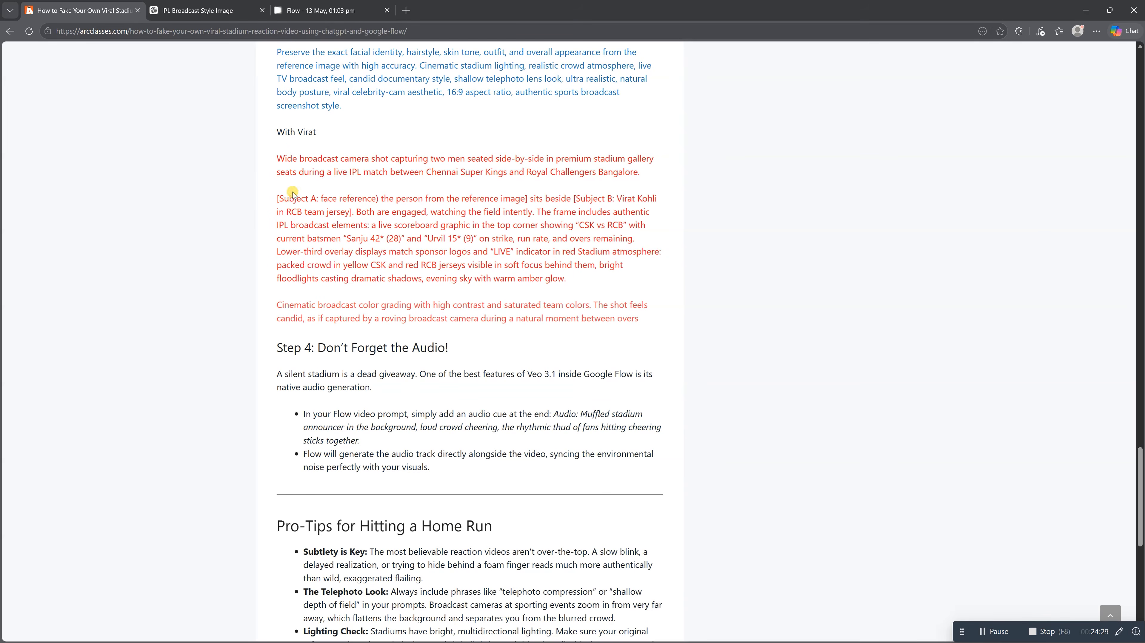
drag(278, 156, 648, 318)
key(ctrl+c)
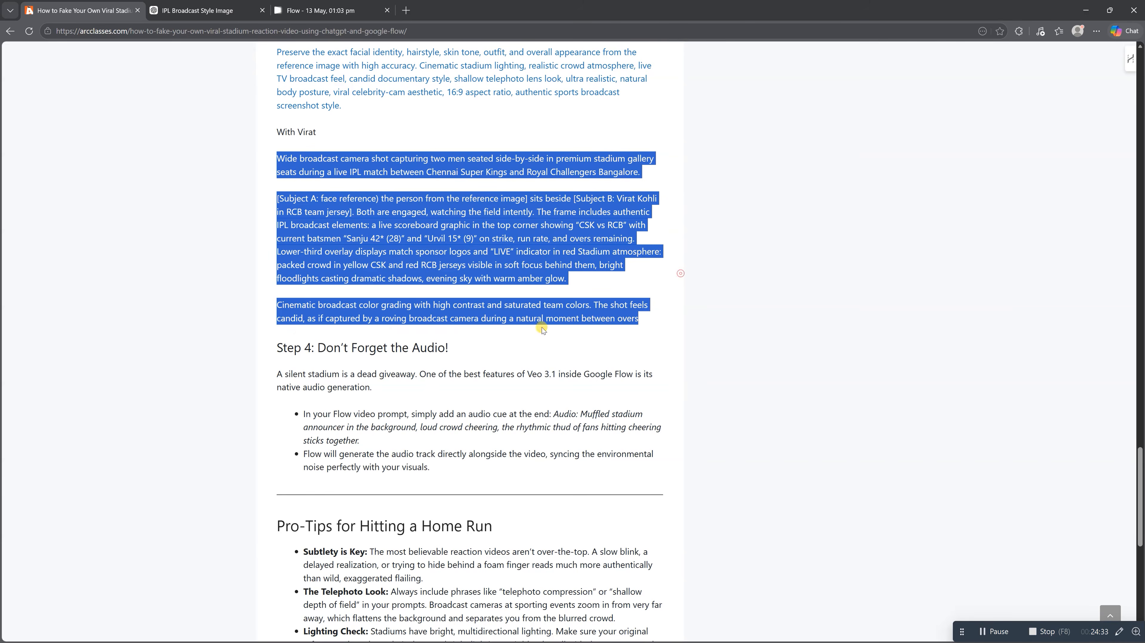
scroll(365, 282, up, 5)
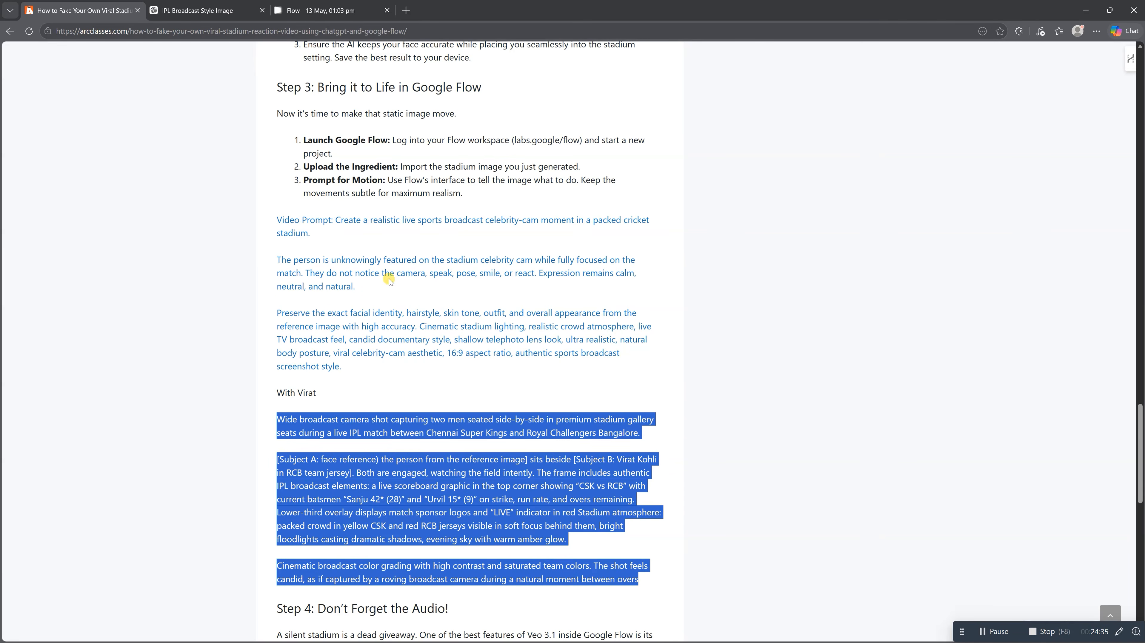
scroll(390, 282, down, 2)
click(344, 378)
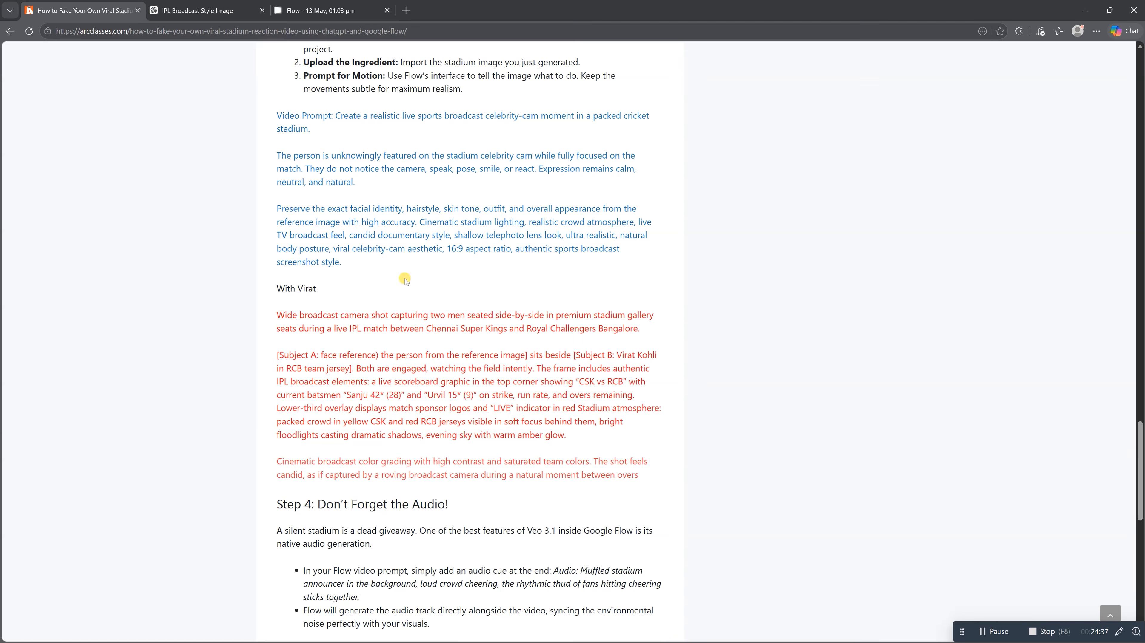
Switch back to Flow and upload 34726711-5d39-4b99-94c8-5dc62717d6ba.png from Downloads as the video's start frame
click(327, 11)
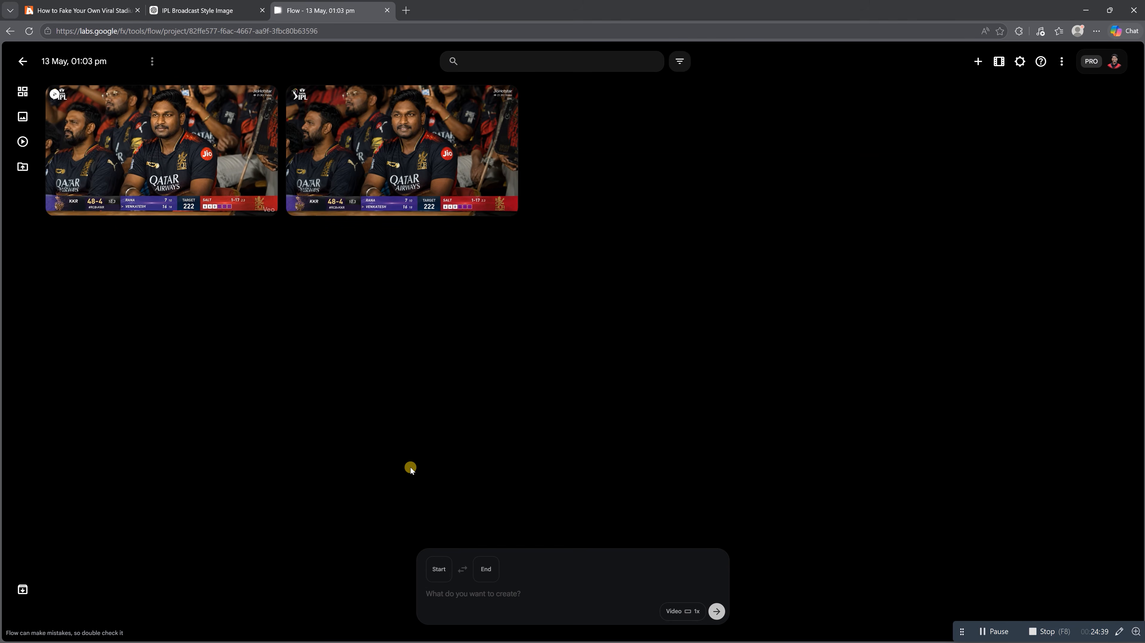
click(436, 569)
click(402, 524)
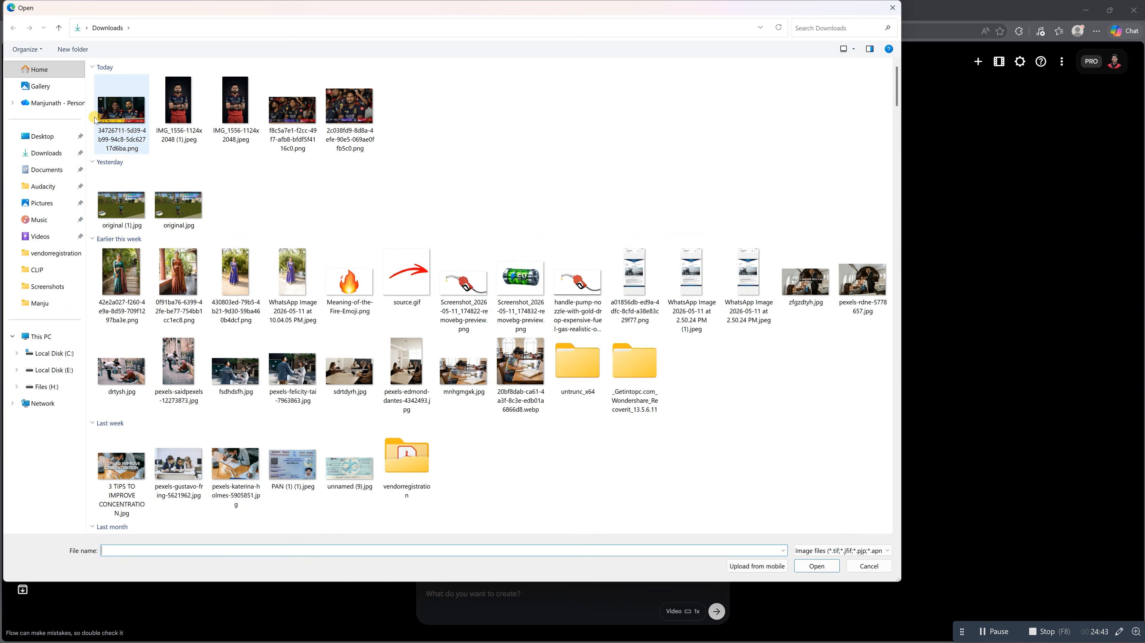
click(117, 116)
click(816, 567)
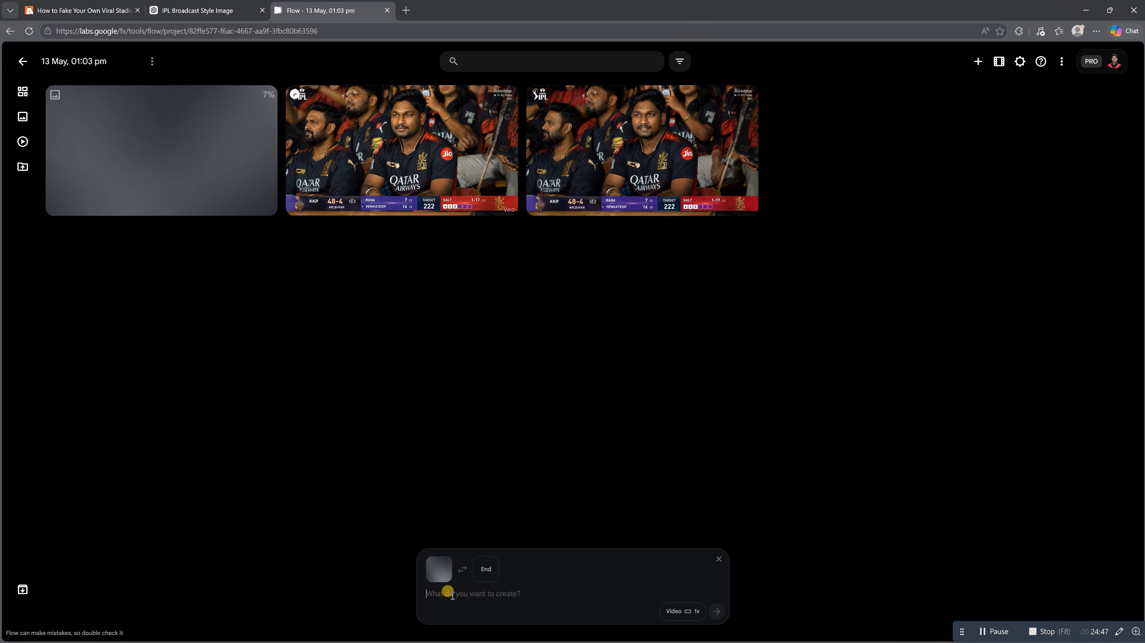
Fill the Flow video prompt with the copied text about two men seated side-by-side at the IPL match
key(ctrl+v)
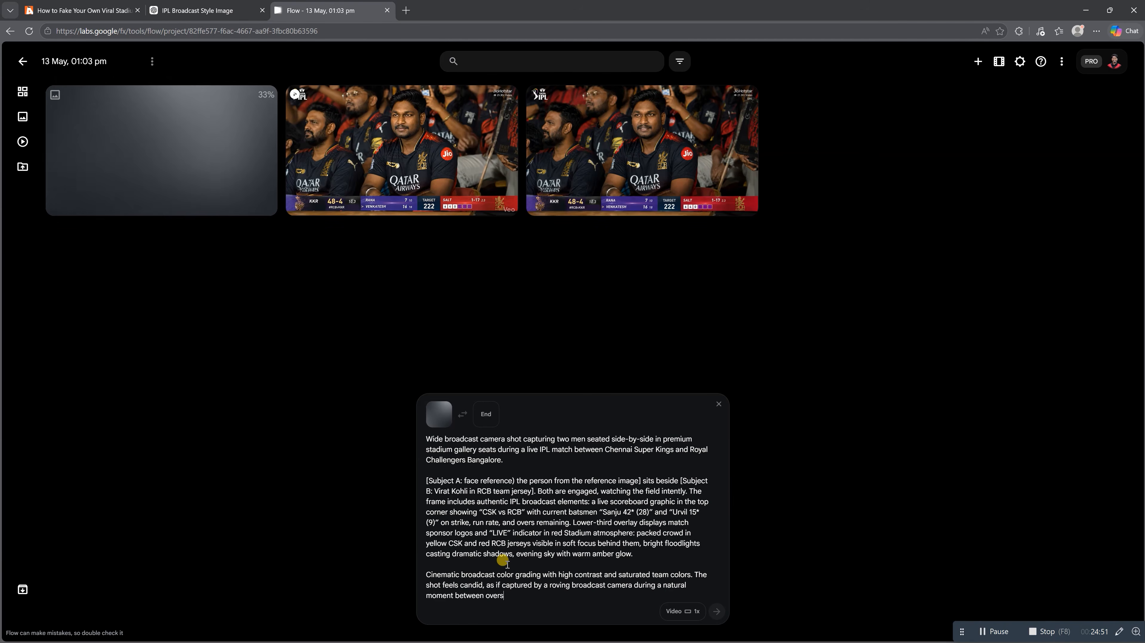
key(ctrl+a)
key(BackSpace)
right_click(467, 594)
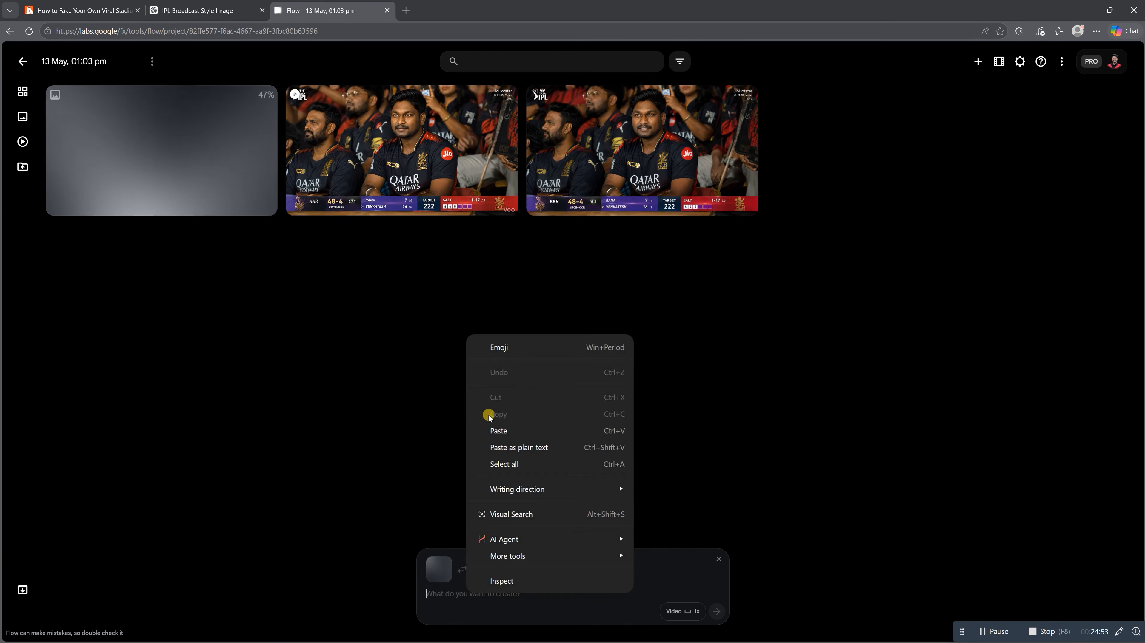
click(498, 431)
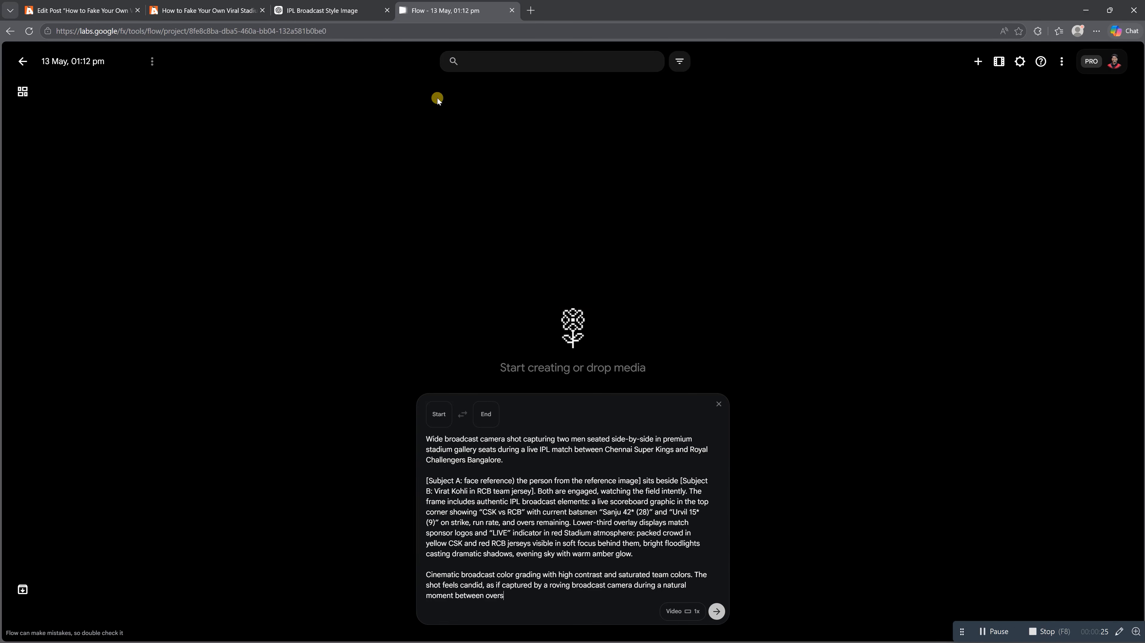
Search for "kling ai" in a new browser tab and open the Kling AI site's video generation workspace
key(ctrl+t)
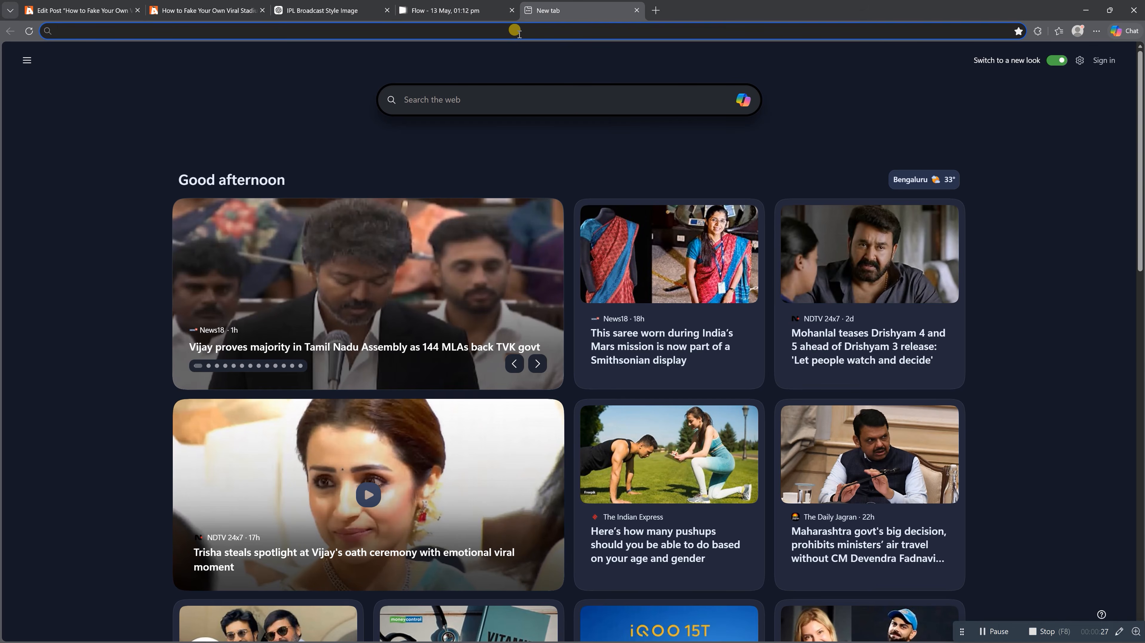
text(kling ai)
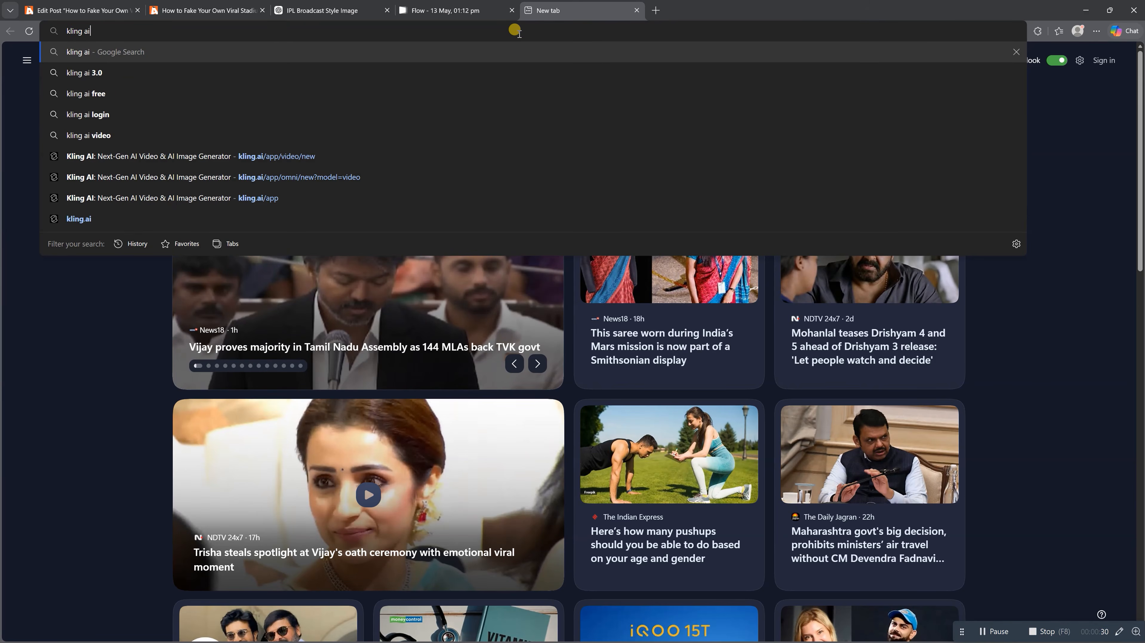
key(Return)
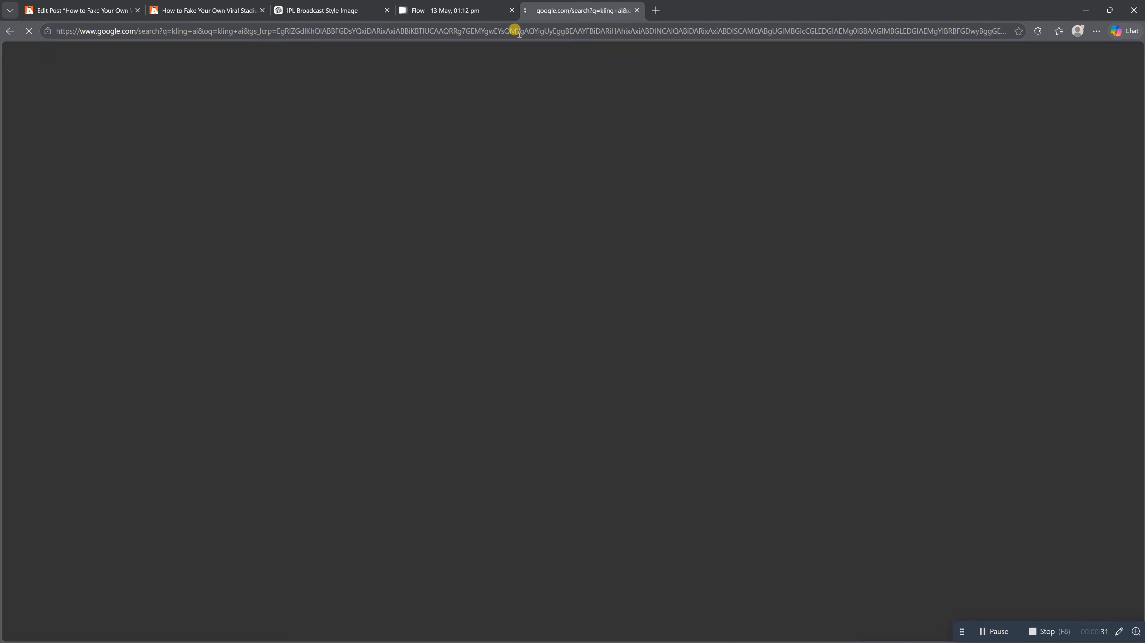
scroll(181, 472, down, 3)
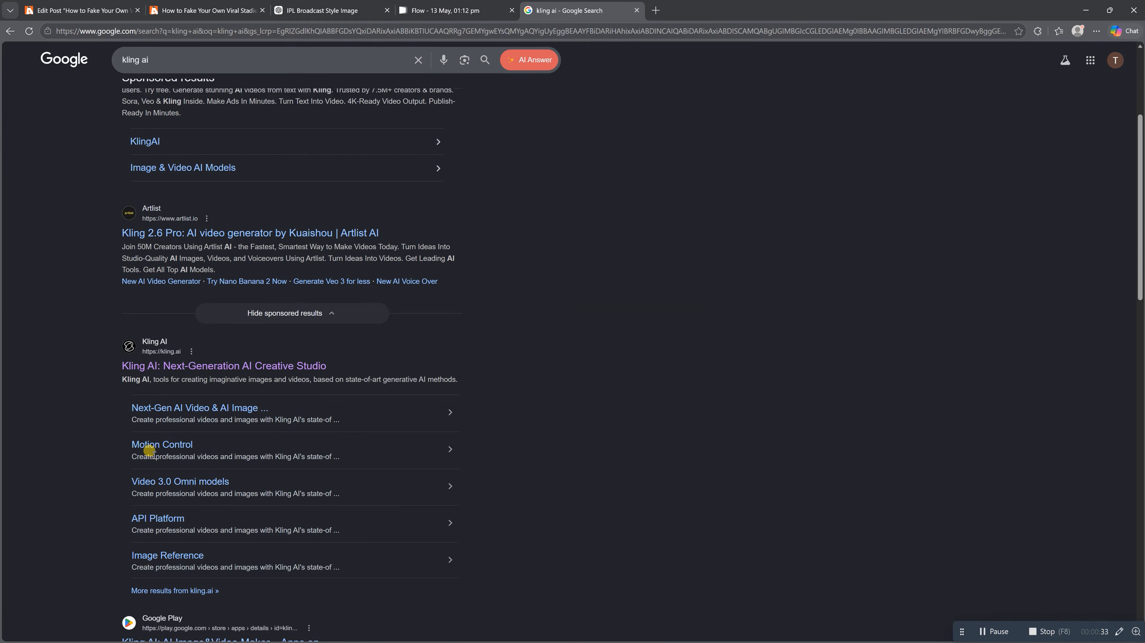
click(184, 366)
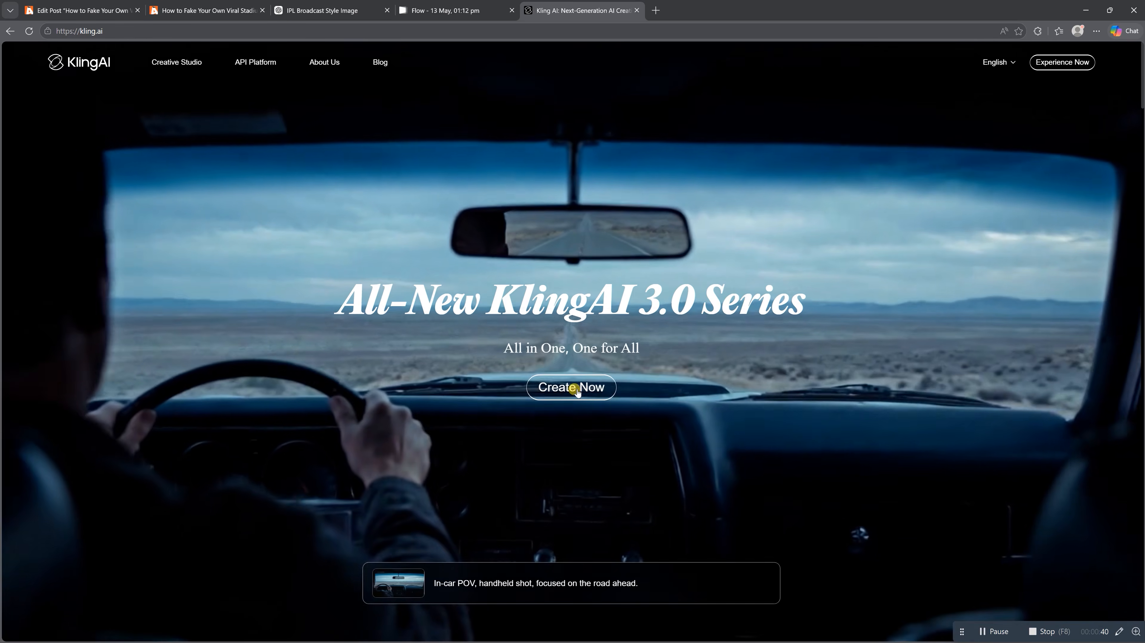
click(577, 389)
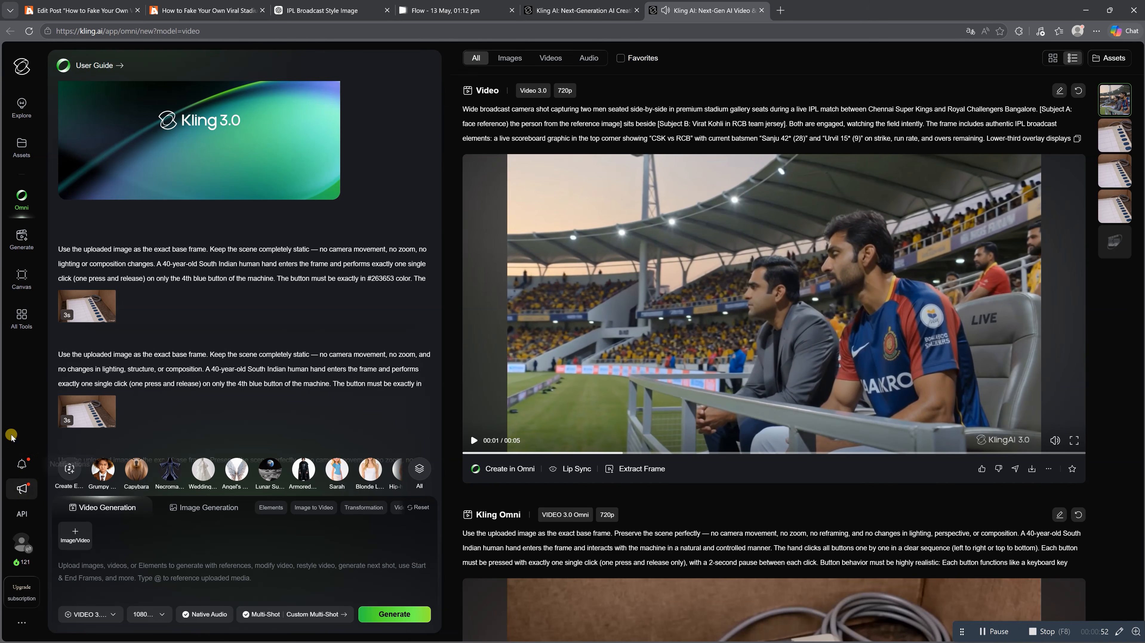
click(12, 249)
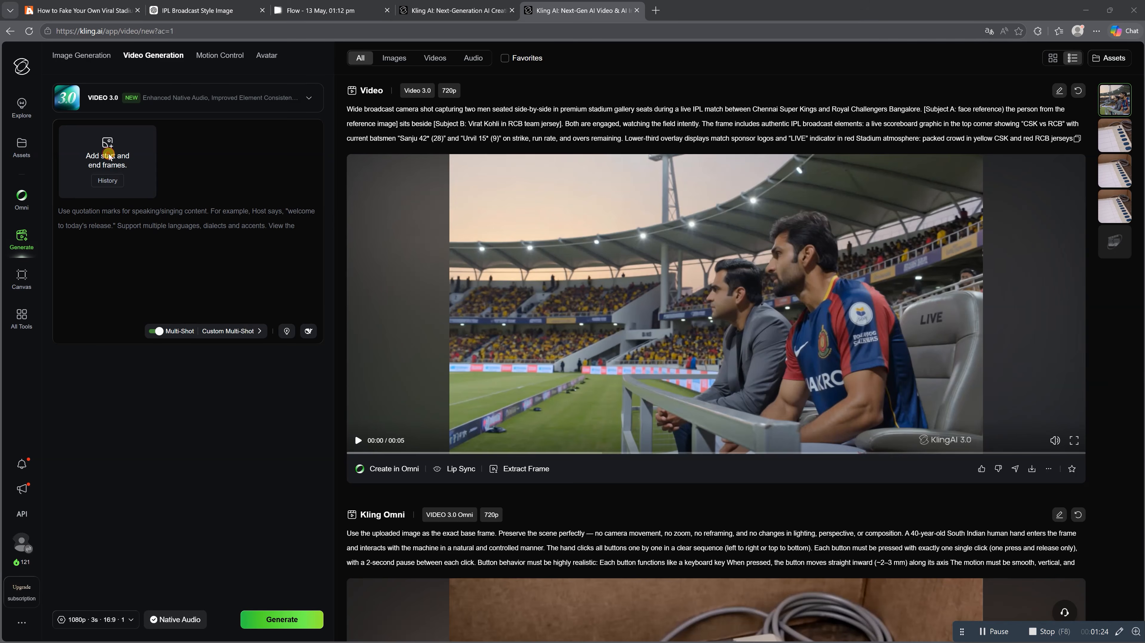
Upload 34726711-5d39-4b99-94c8-5dc62717d6ba.png from Downloads as the start frame of the Kling video
click(110, 156)
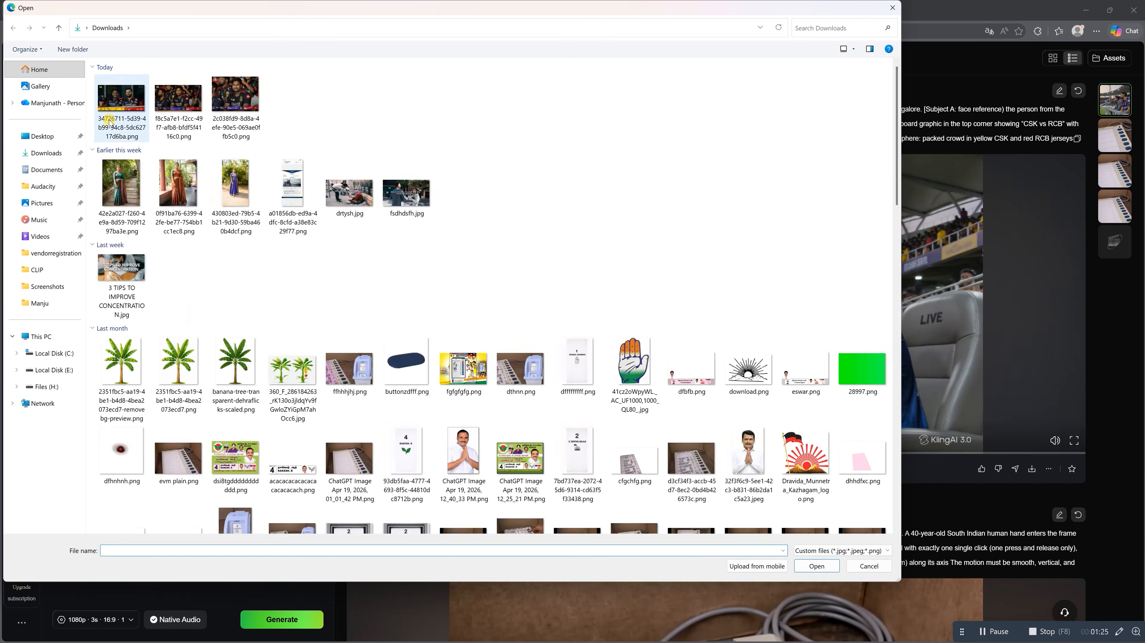
click(113, 116)
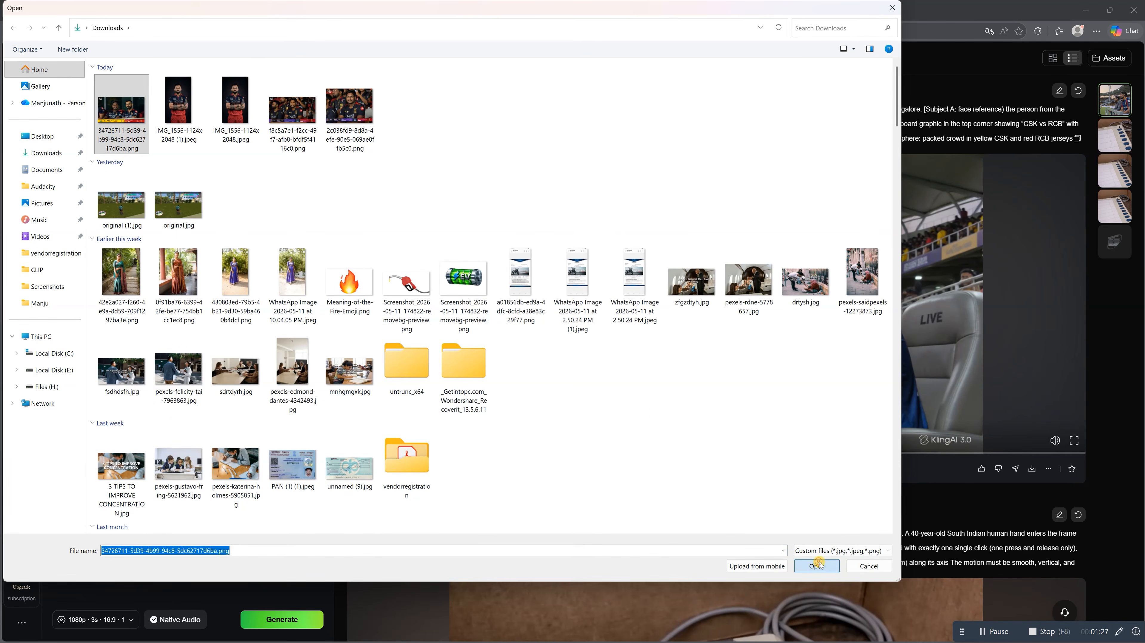
double_click(113, 115)
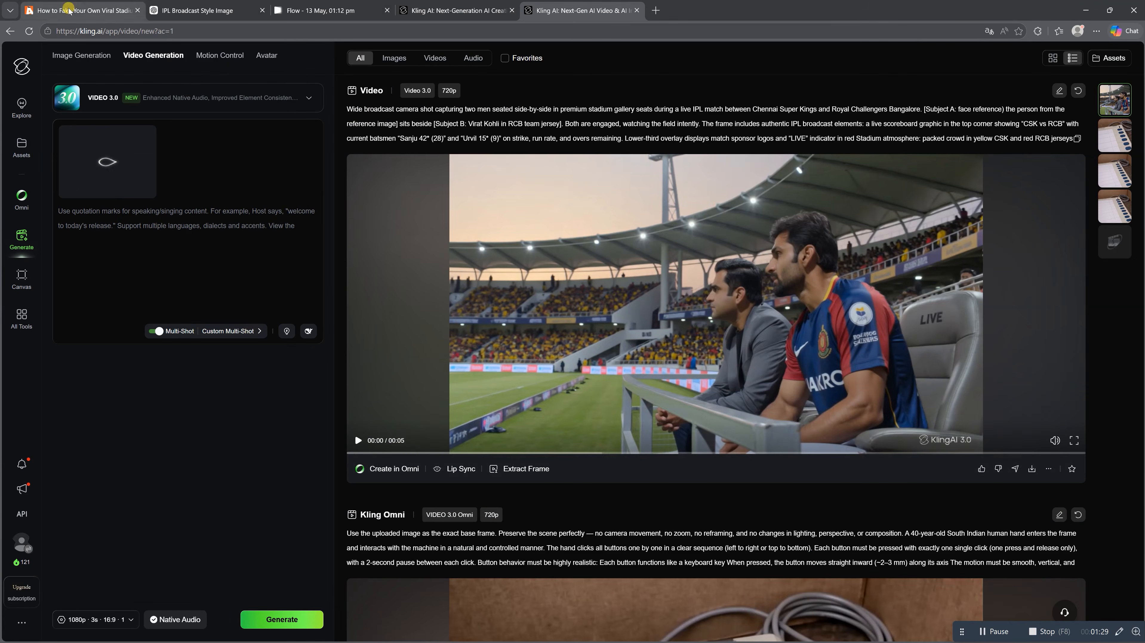
Copy the article's Kling prompt "Make a realistic video output of the picture" and paste it as the Kling AI video prompt
click(62, 6)
scroll(352, 433, down, 2)
drag(445, 440, 278, 444)
key(ctrl+c)
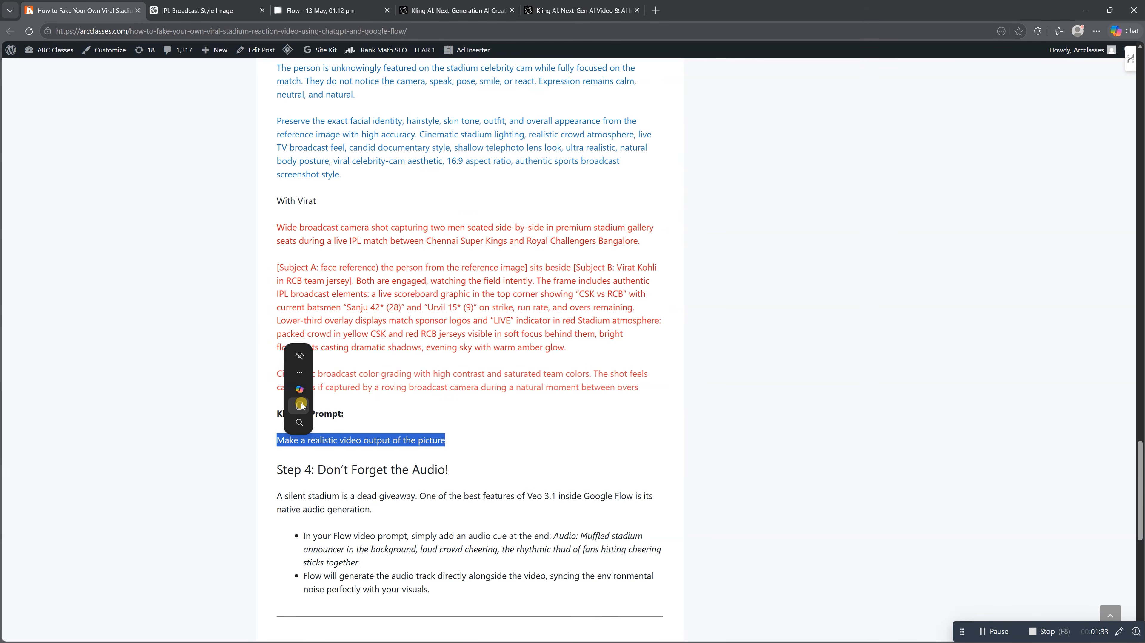
click(585, 9)
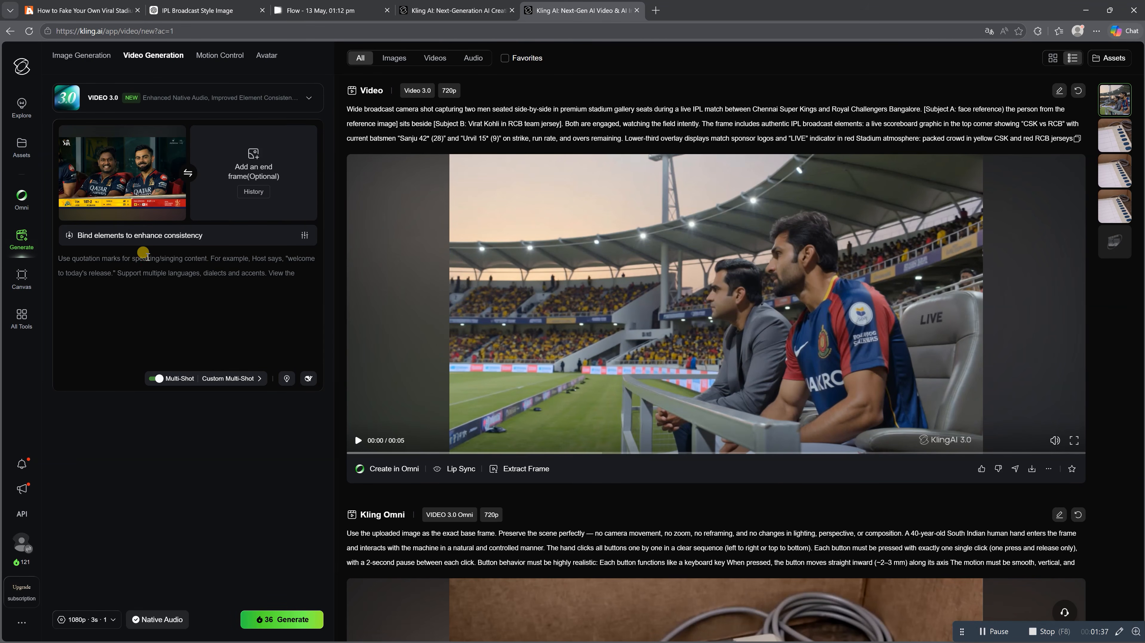
key(ctrl+v)
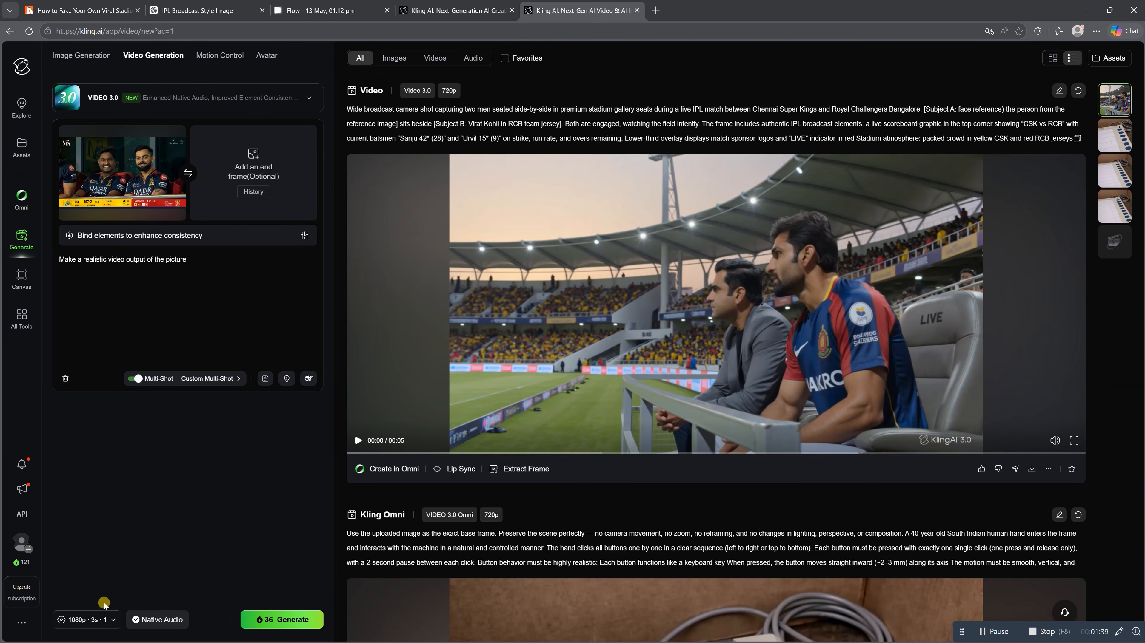
Set the video to 720p with a length of 5 seconds and start generating it
click(100, 624)
click(92, 516)
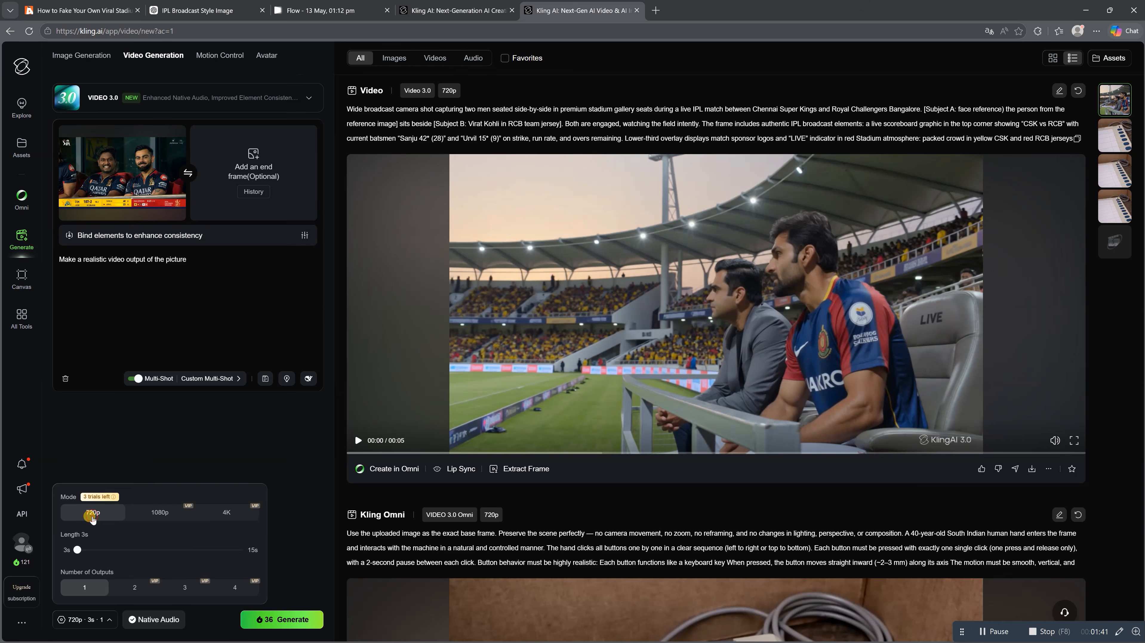
click(77, 549)
drag(81, 552, 89, 555)
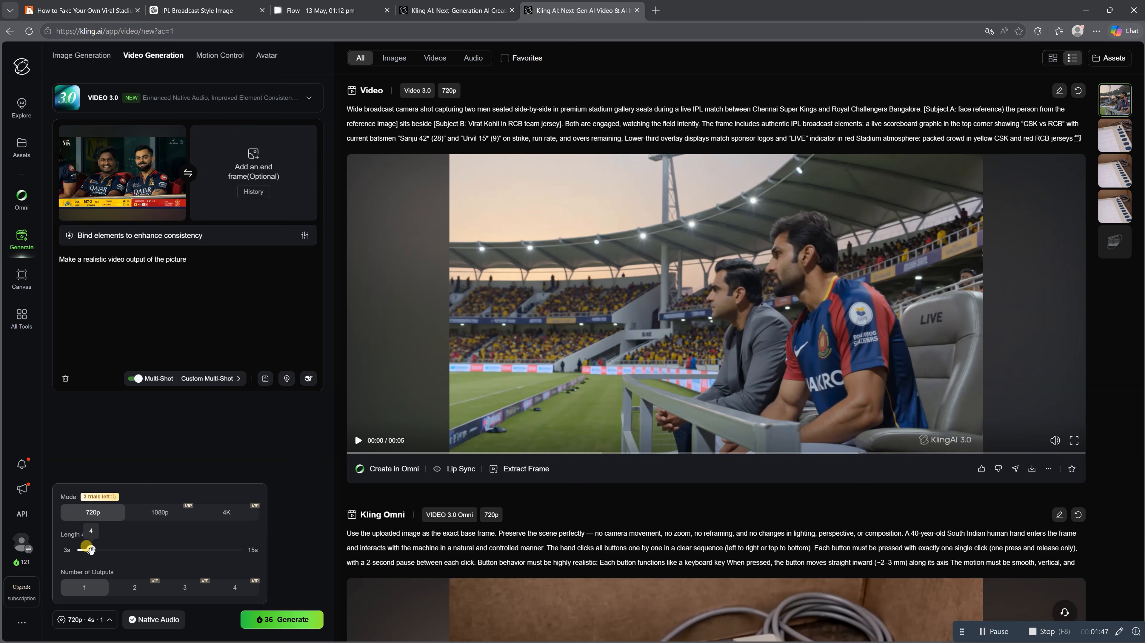
drag(99, 555, 100, 555)
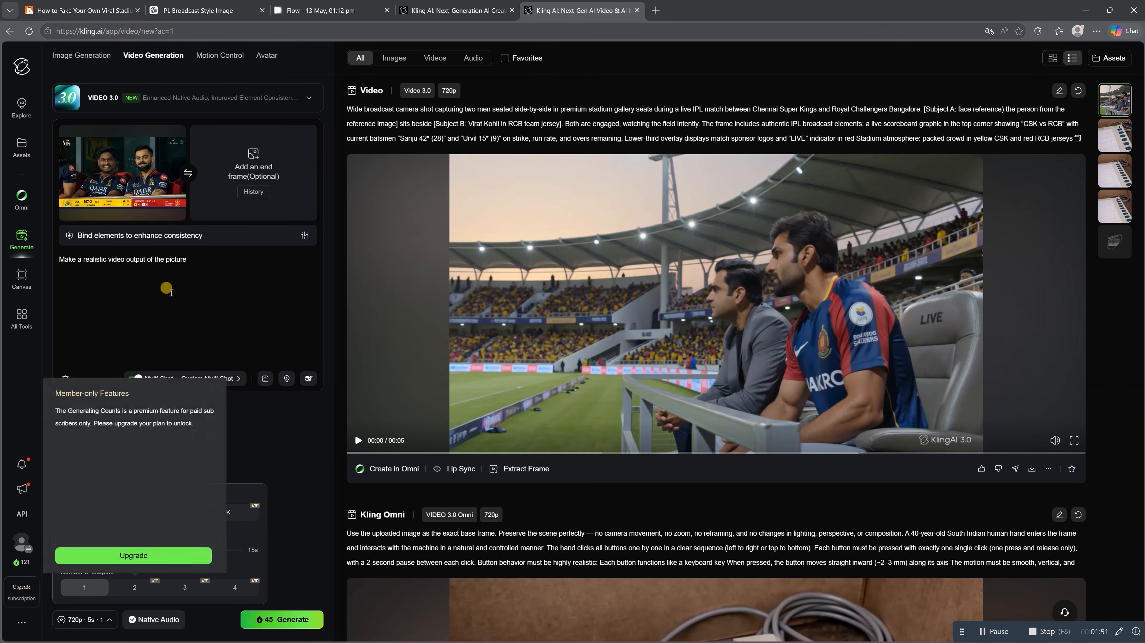
click(290, 626)
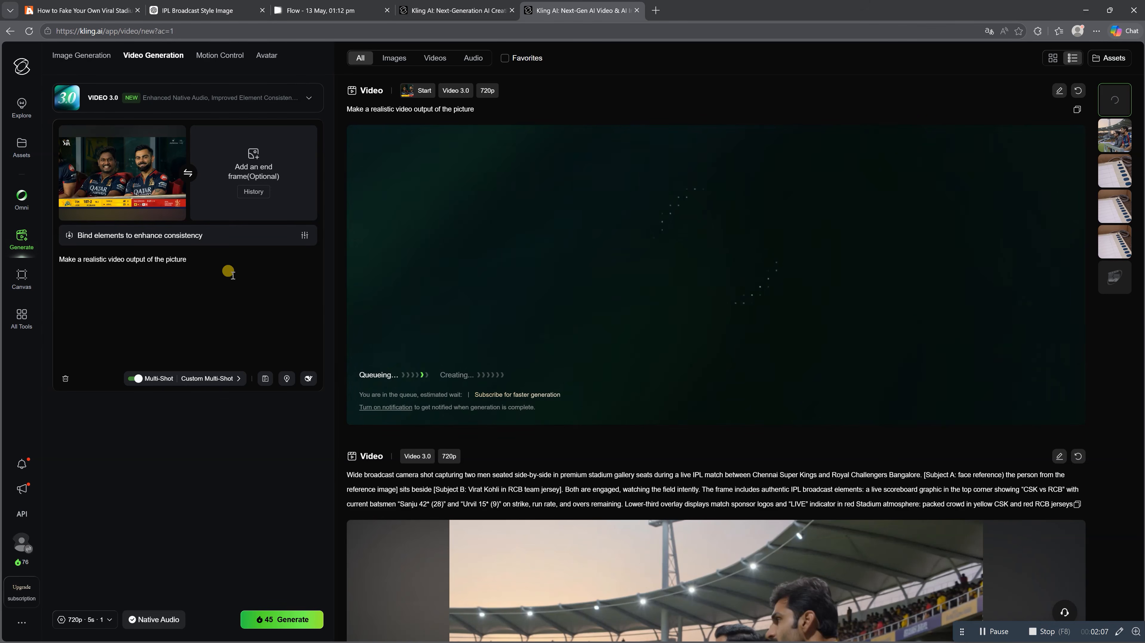
Preview the finished Kling video of the two men in RCB jerseys and download it
click(20, 543)
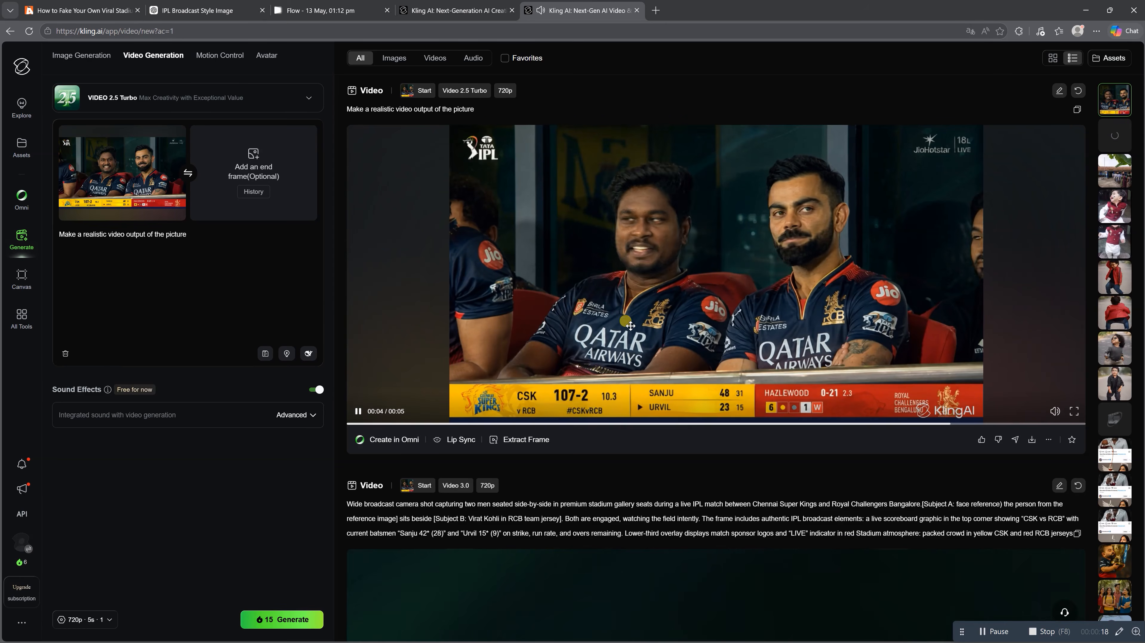
click(576, 377)
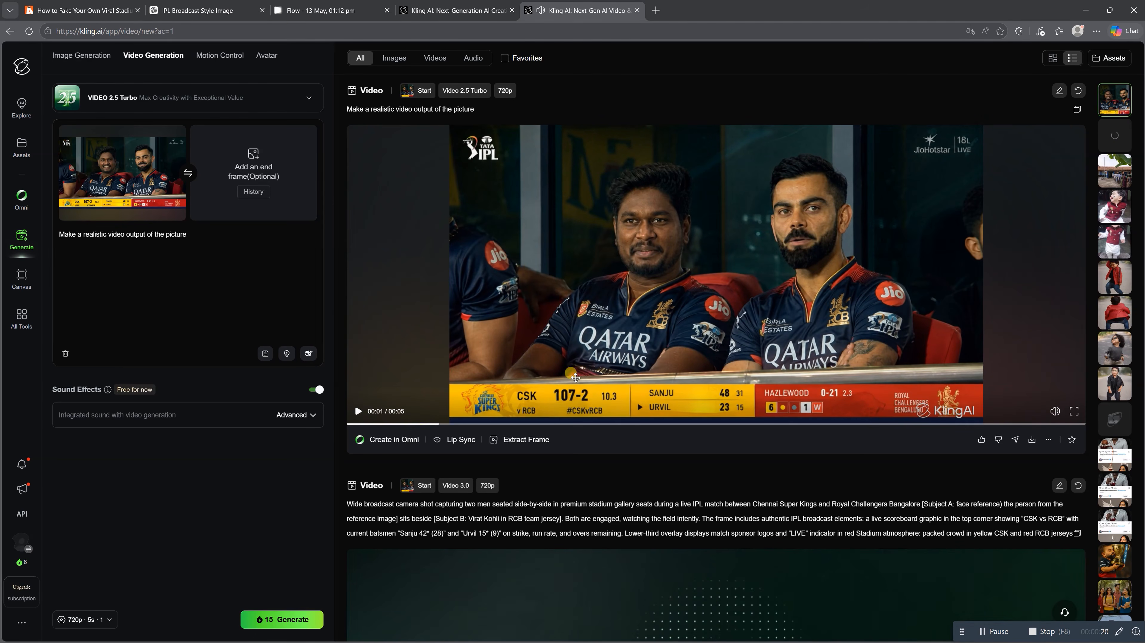
click(1031, 441)
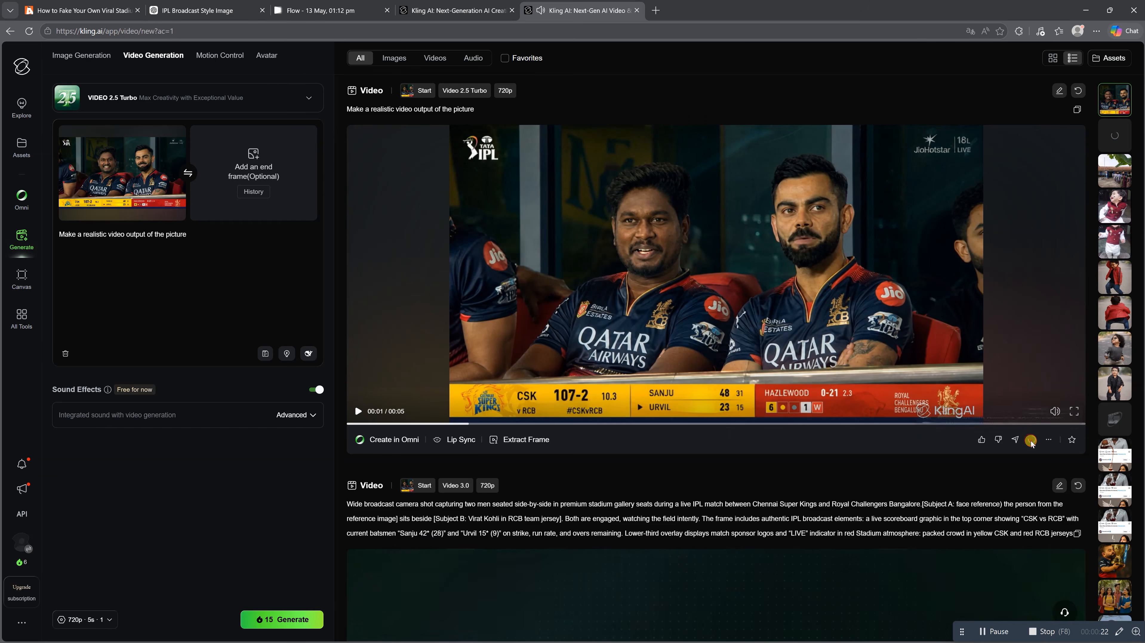
click(390, 370)
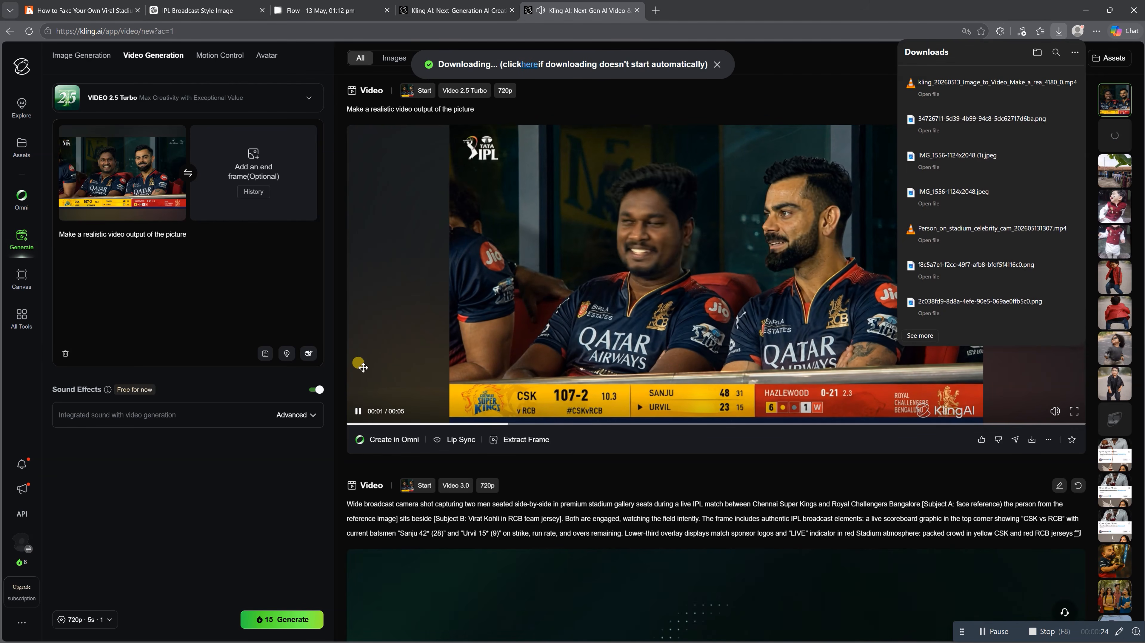